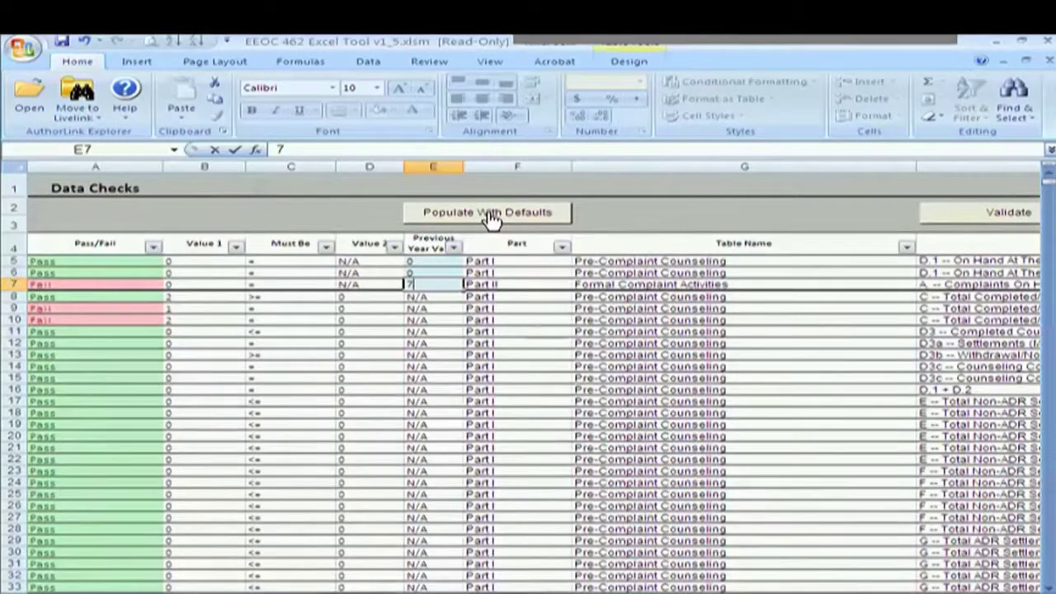
# - Commit 7 as row 7's previous-year value and browse the Part VI and Part VIII report sheets
pyautogui.click(492, 216)
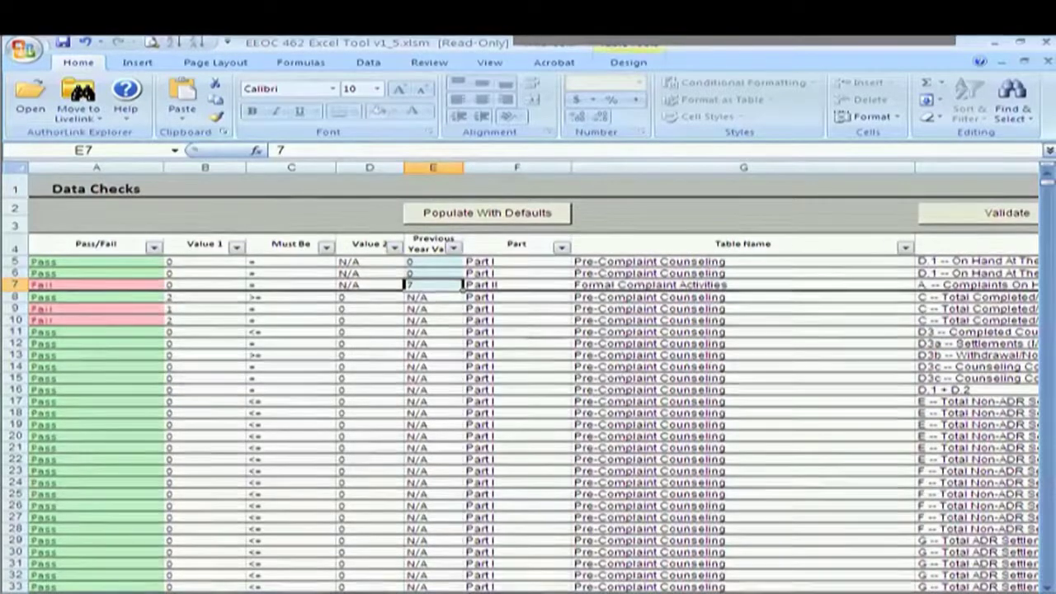
pyautogui.hotkey('ctrl', 'pagedown')
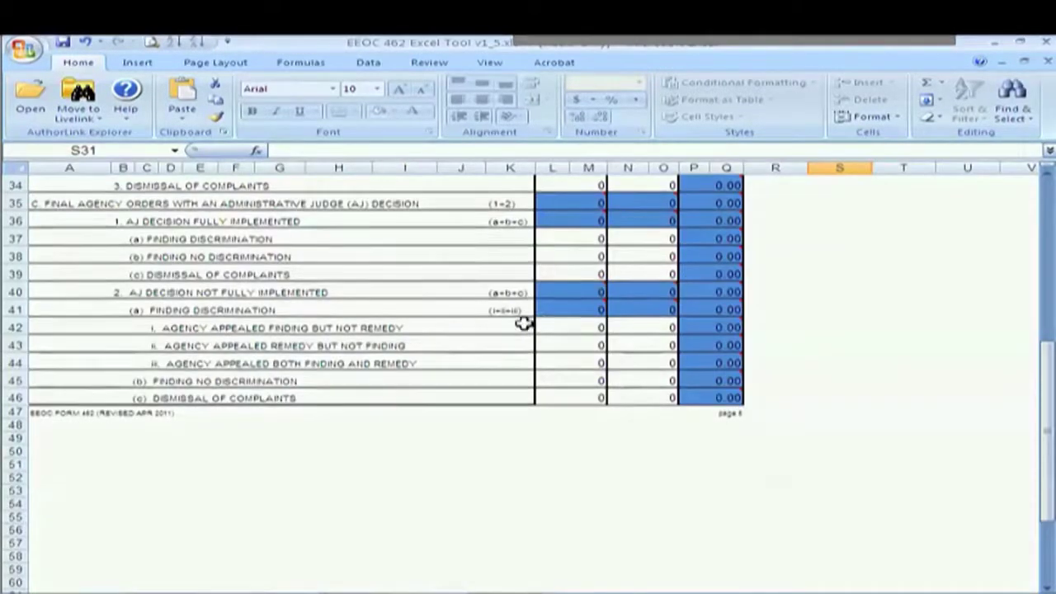
pyautogui.scroll(3, 517, 323)
pyautogui.scroll(2, 495, 393)
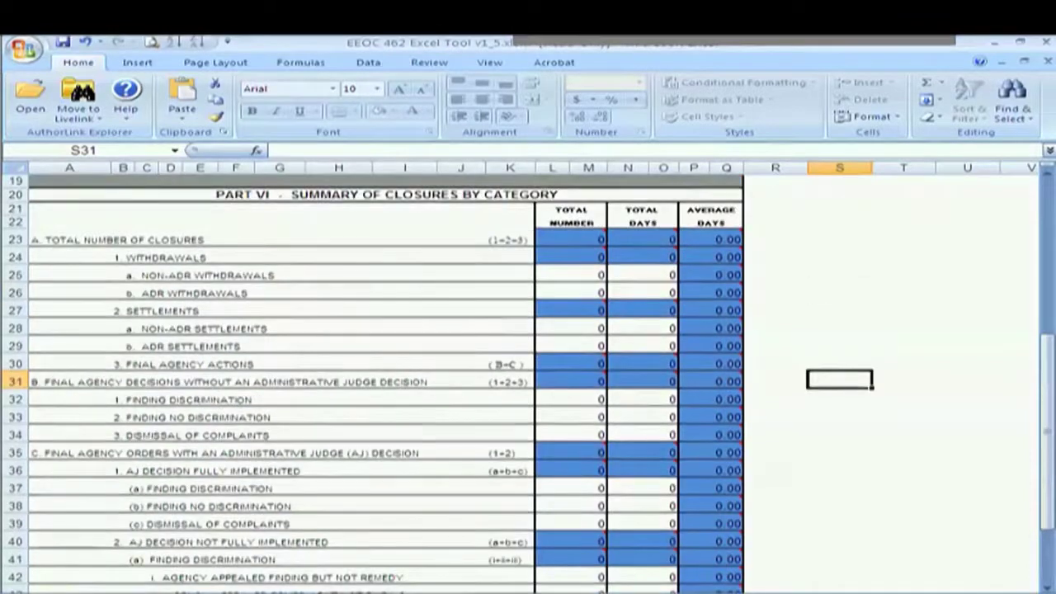
pyautogui.hotkey('ctrl', 'pagedown')
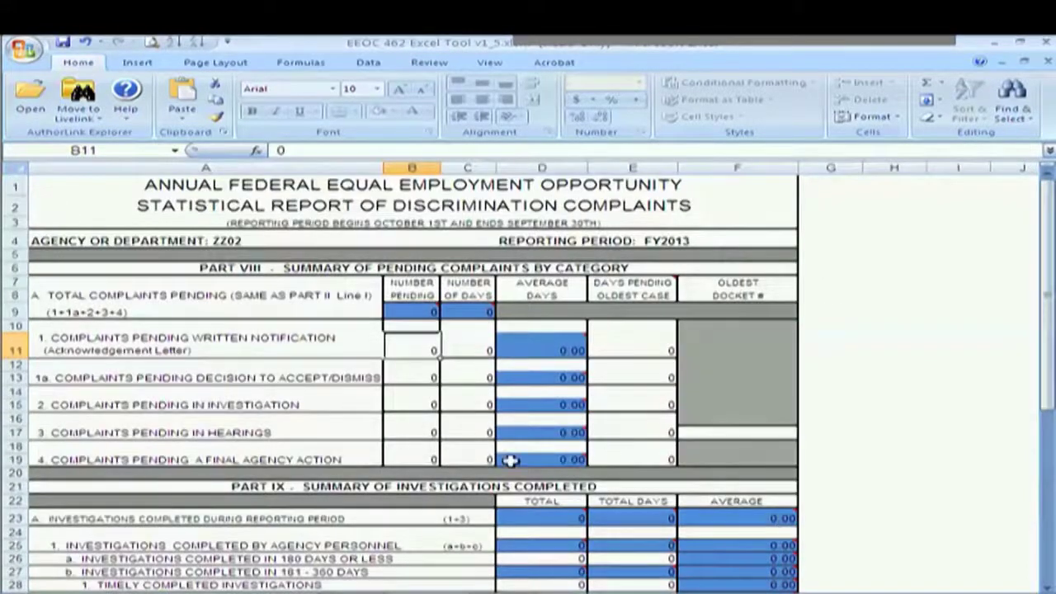
pyautogui.scroll(-3, 512, 463)
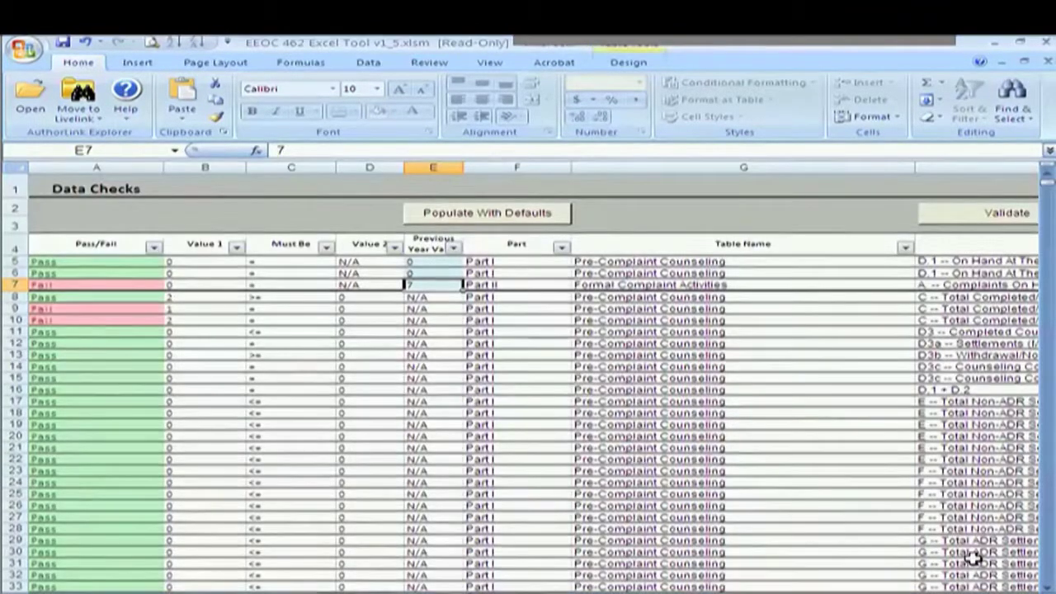
# - Run Validate on the Data Checks sheet, which reports 17 errors found
pyautogui.hscroll(1, 774, 313)
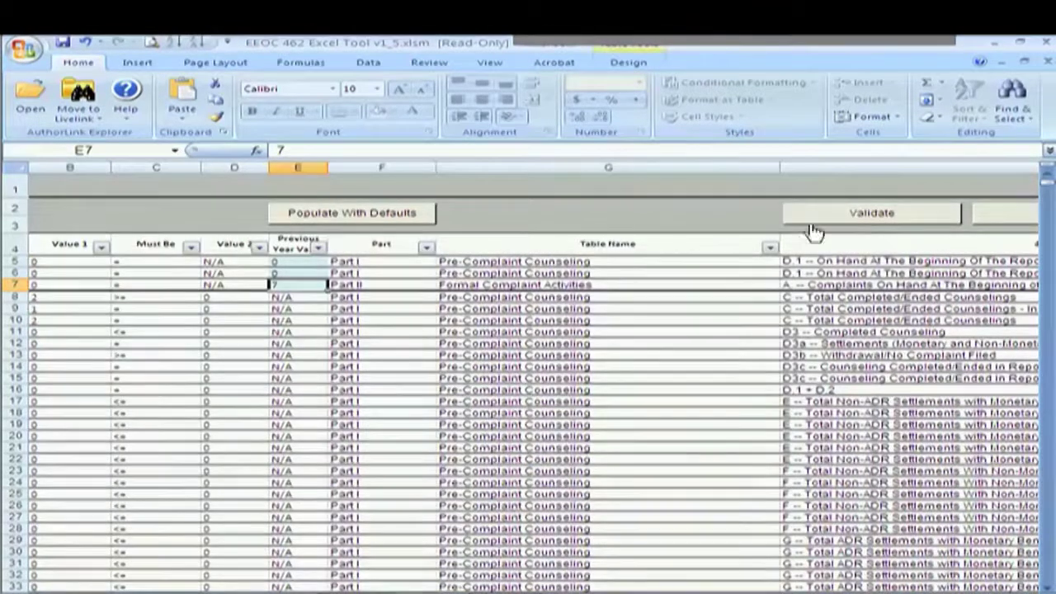
pyautogui.click(858, 216)
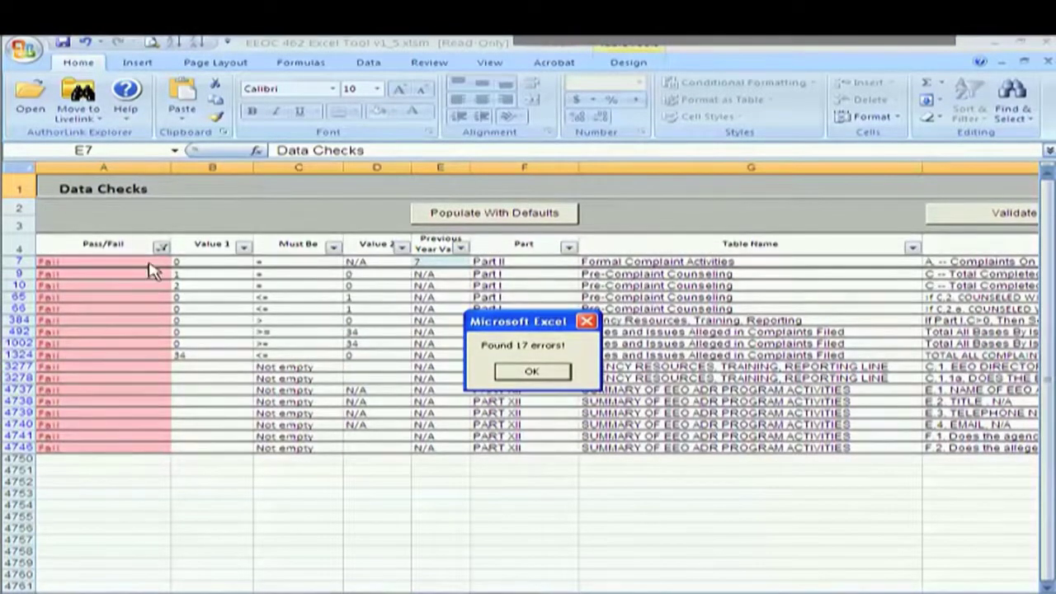
# - Dismiss the 17-errors message and inspect row 7's check formula in A7 and previous-year value in E7
pyautogui.click(533, 373)
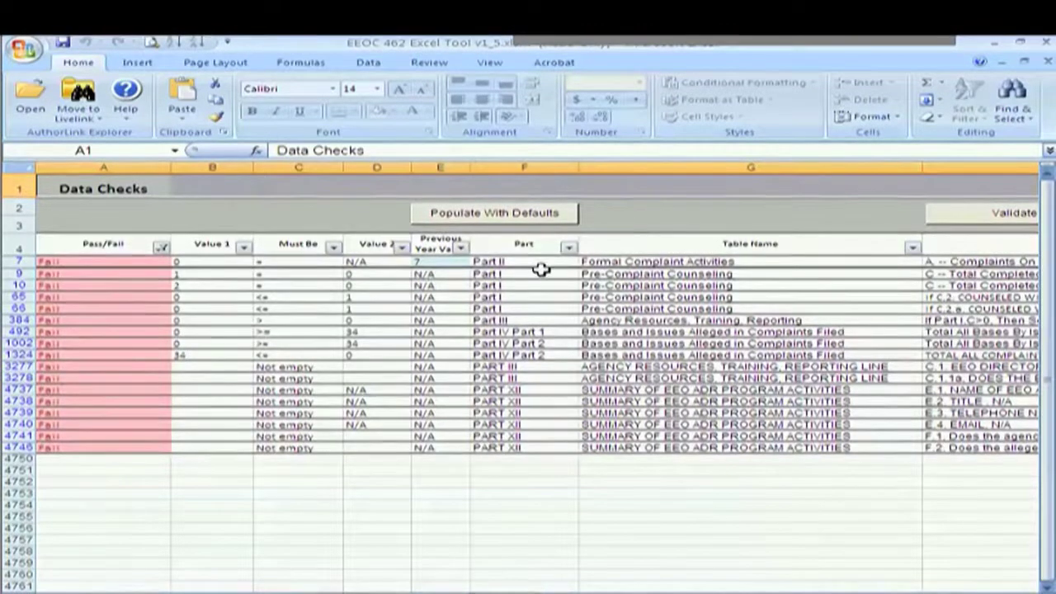
pyautogui.click(21, 261)
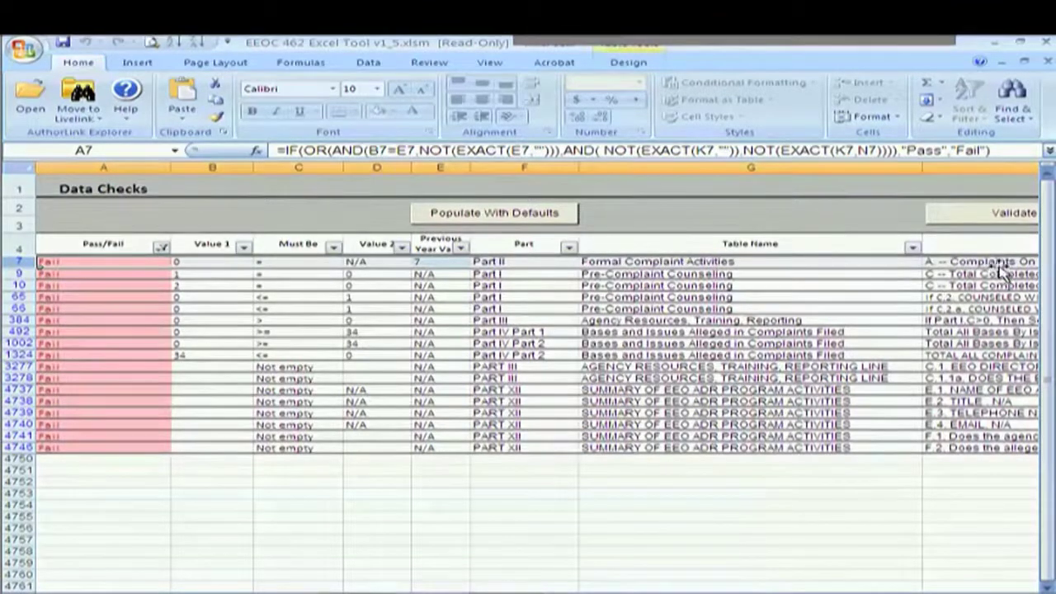
pyautogui.click(433, 262)
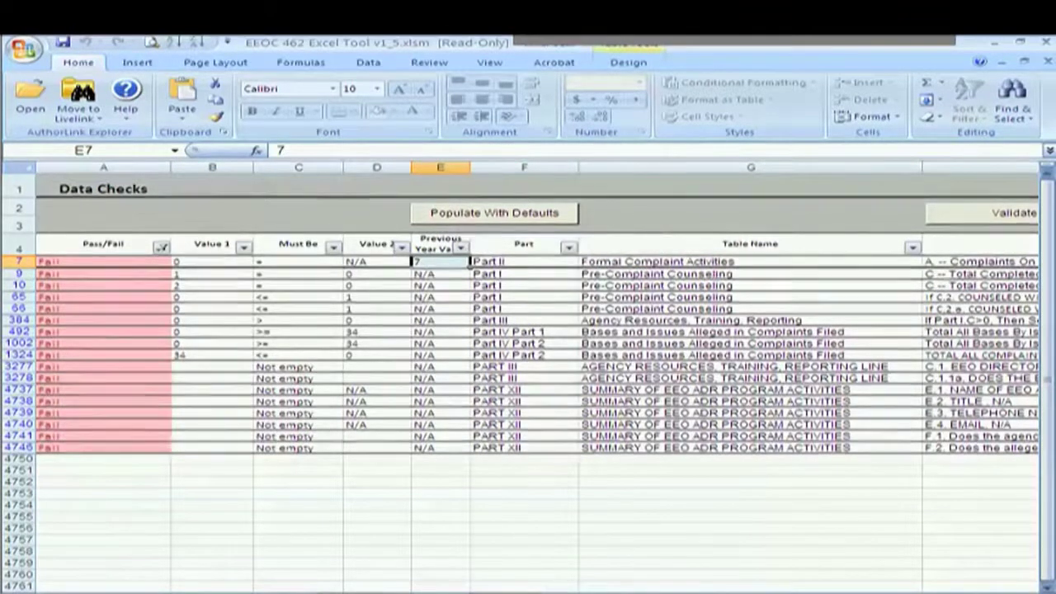
pyautogui.hscroll(5, 1026, 590)
# - Enter 'Why do you numbers' as the row 7 comment in K7 so the check passes
pyautogui.hscroll(3, 1026, 590)
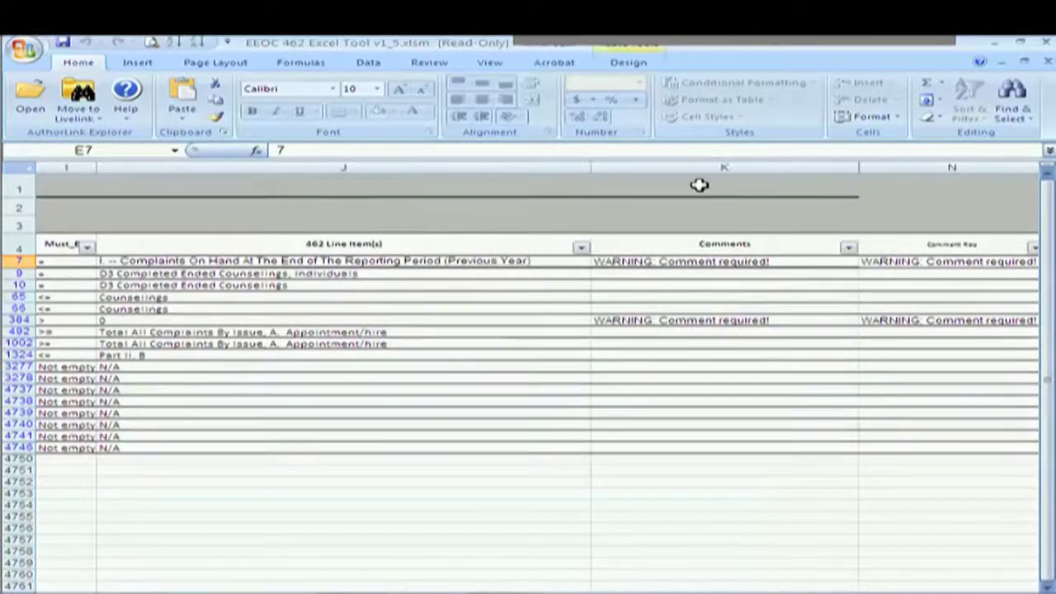
pyautogui.click(666, 260)
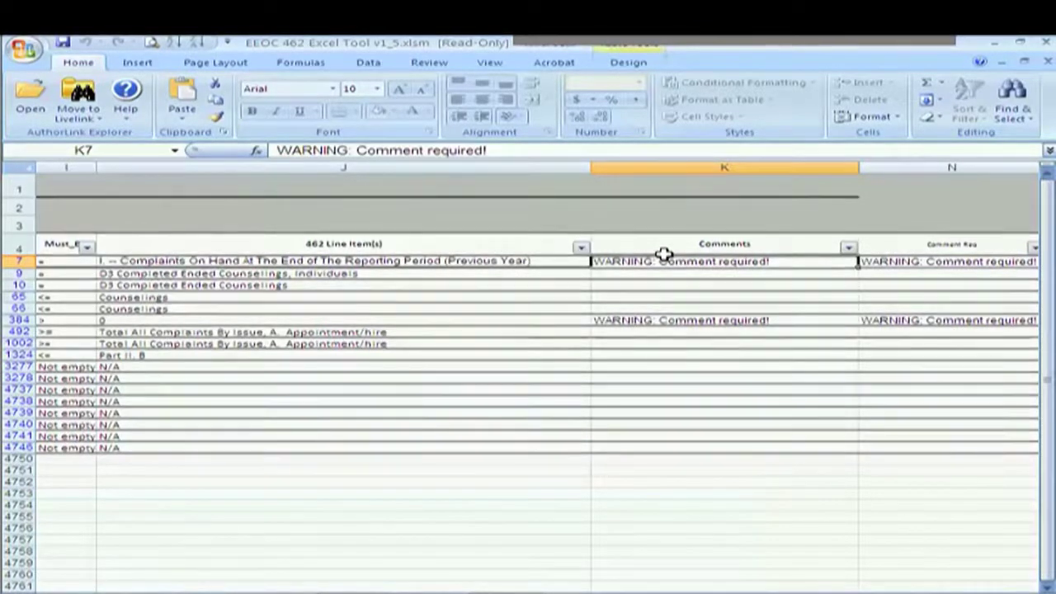
pyautogui.write('W')
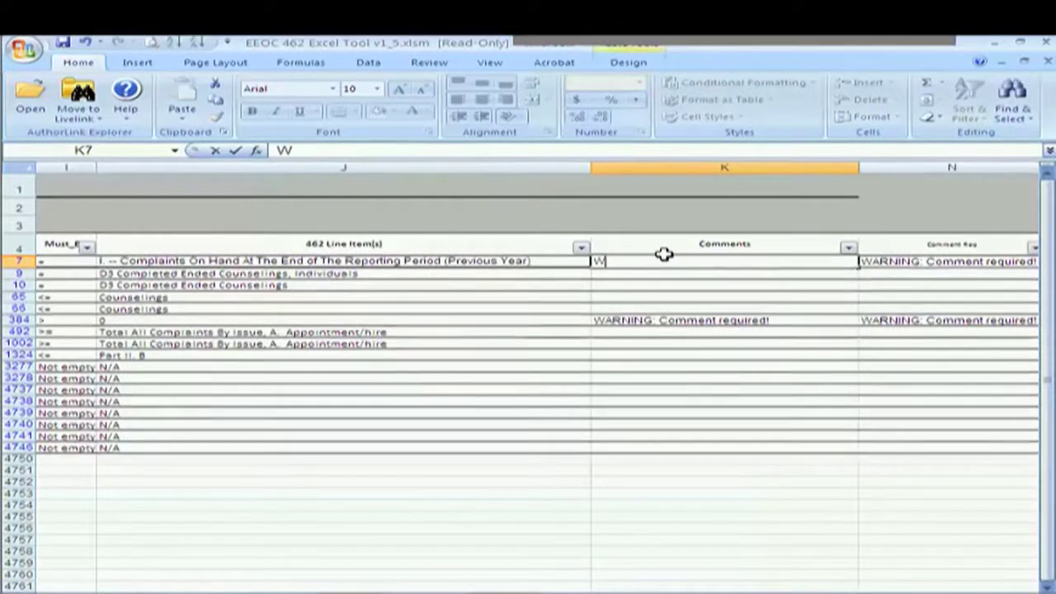
pyautogui.write('hy do you')
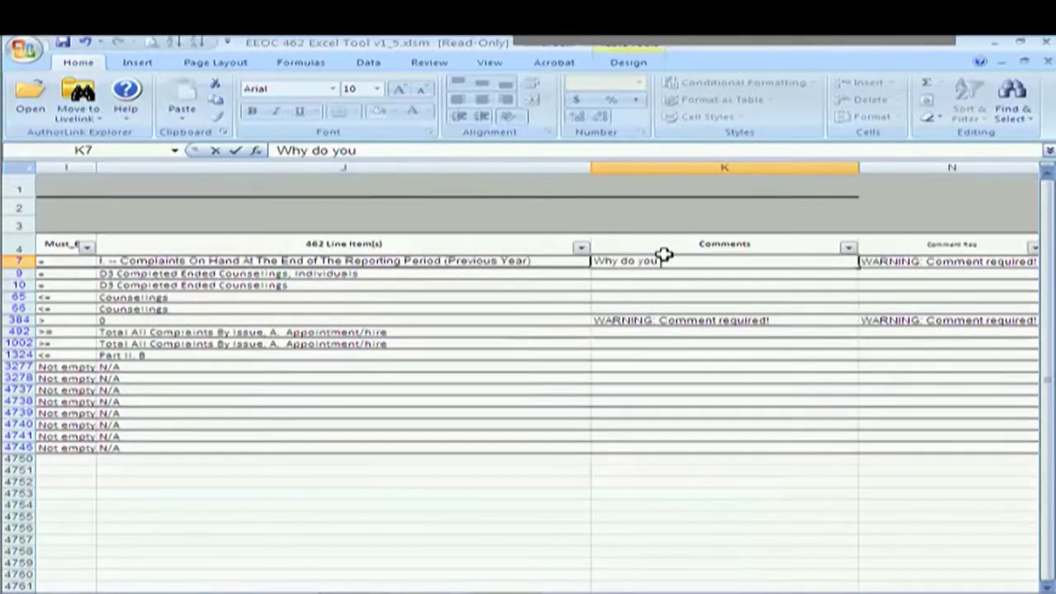
pyautogui.write(' nu')
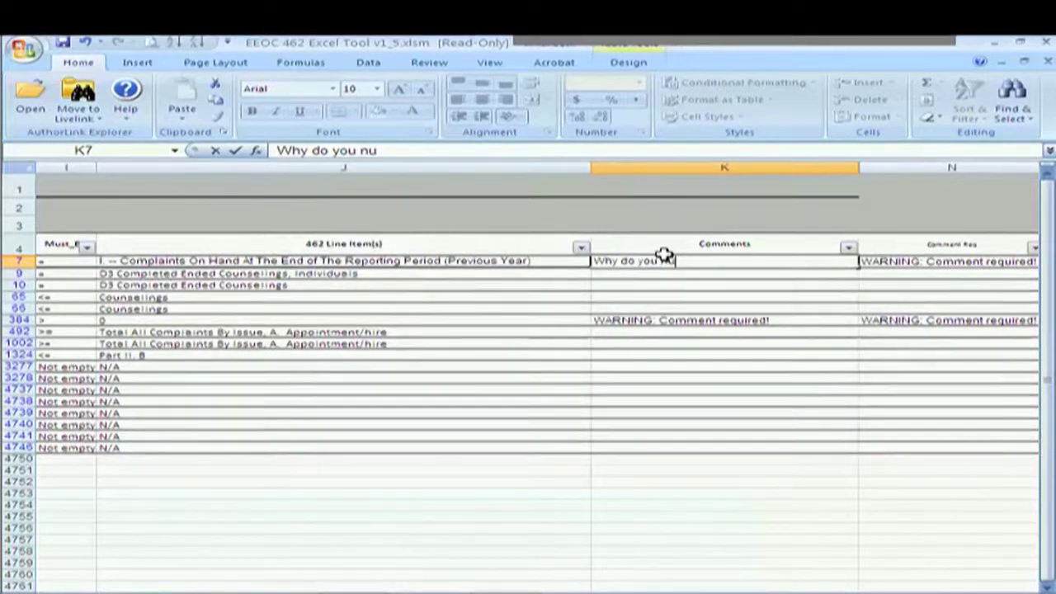
pyautogui.write('mbers')
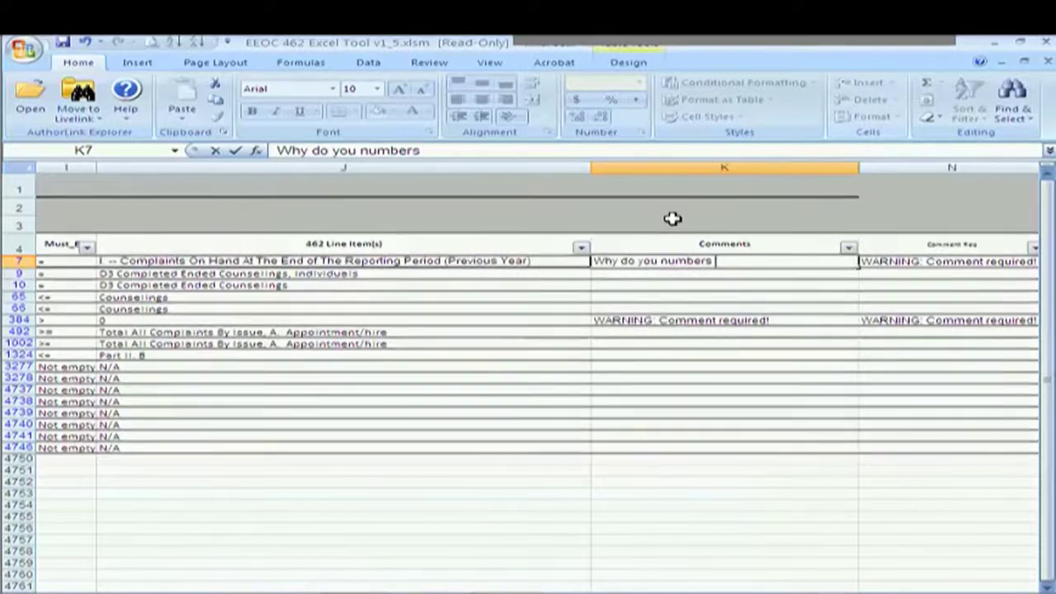
pyautogui.click(655, 276)
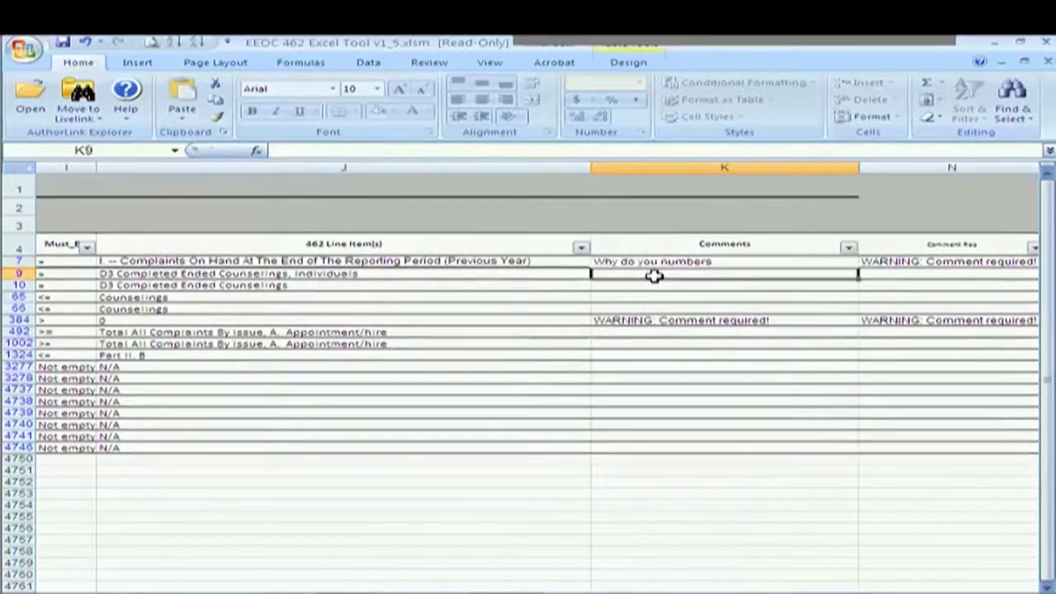
# - Scroll across Data Checks to review the Validate and Generate XML buttons and the Pass/Fail results
pyautogui.hscroll(-8, 766, 579)
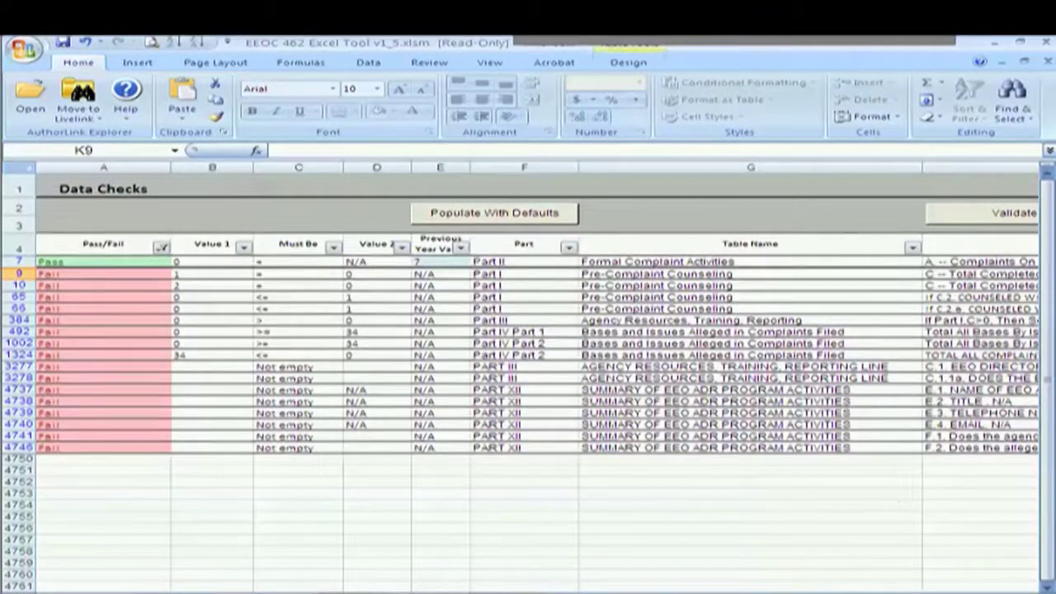
pyautogui.hscroll(1, 891, 371)
pyautogui.hscroll(6, 602, 282)
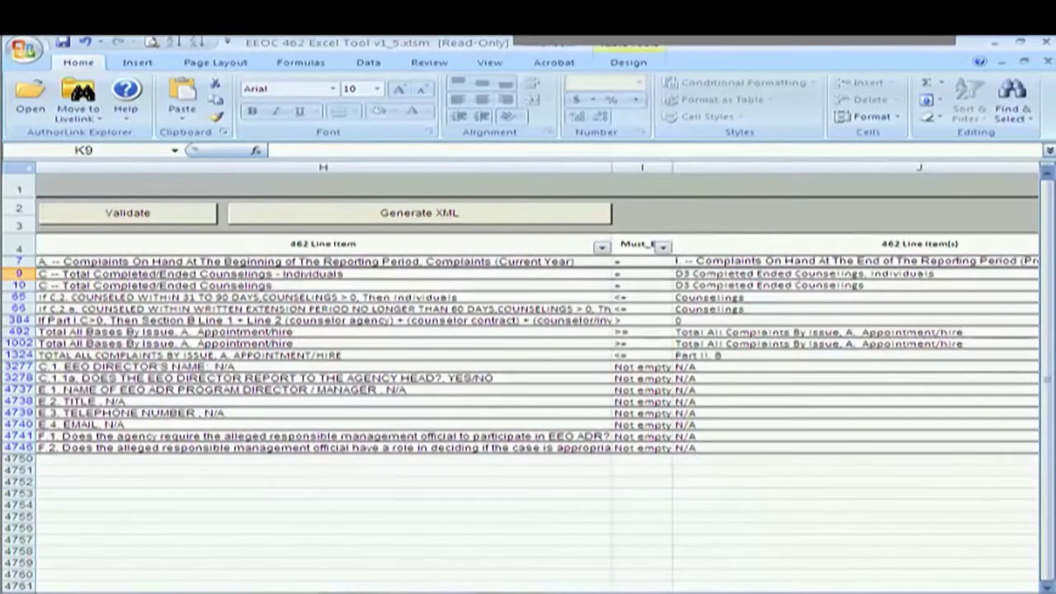
pyautogui.hscroll(-1, 767, 580)
pyautogui.hscroll(-5, 438, 389)
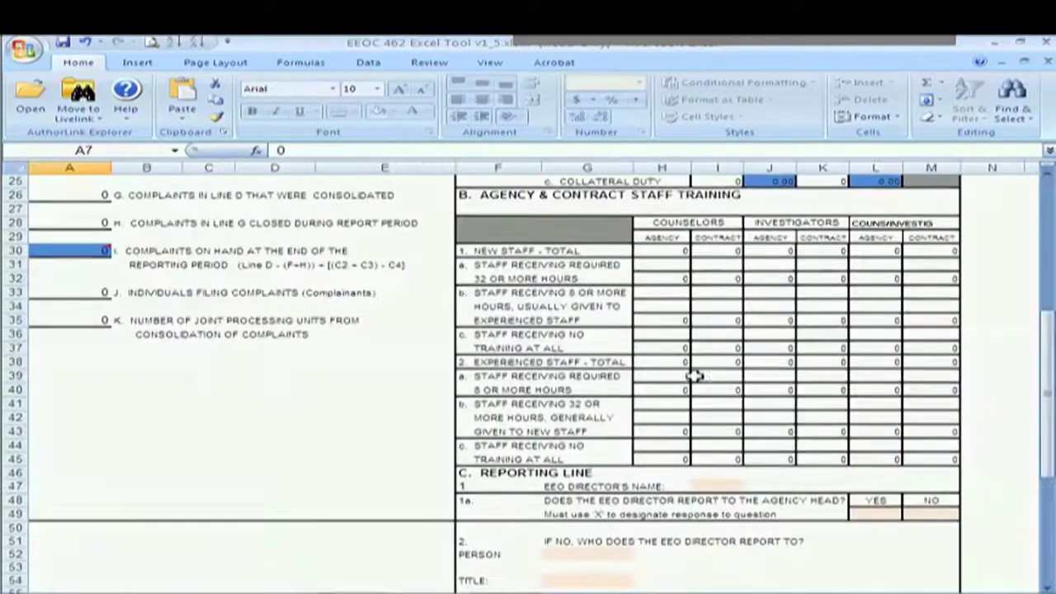
# - Enter EEO Director as the name in I47 and mark question 1a with x under YES only
pyautogui.scroll(-4, 803, 471)
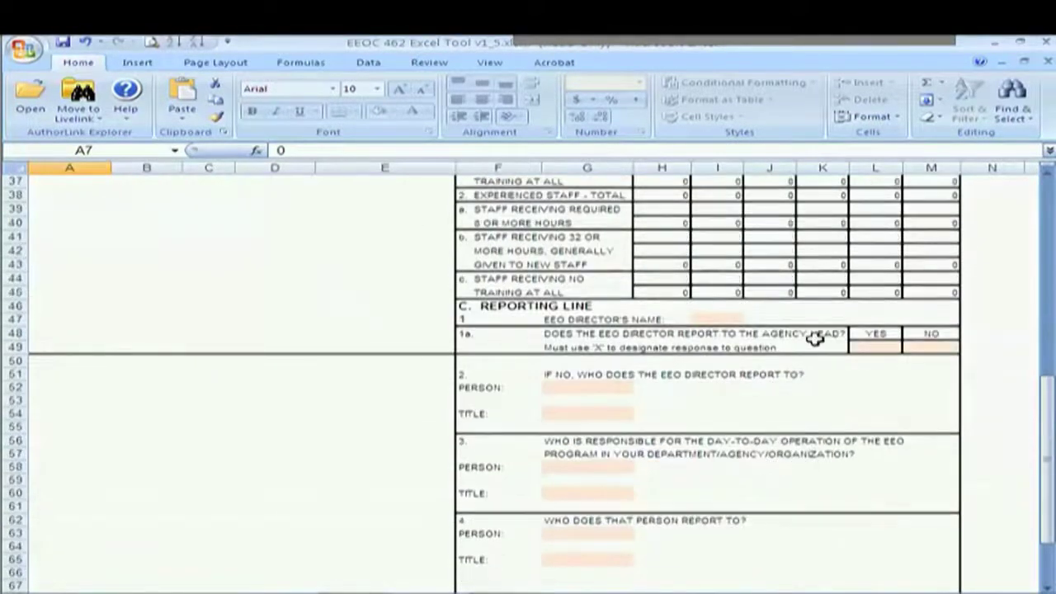
pyautogui.scroll(-1, 738, 293)
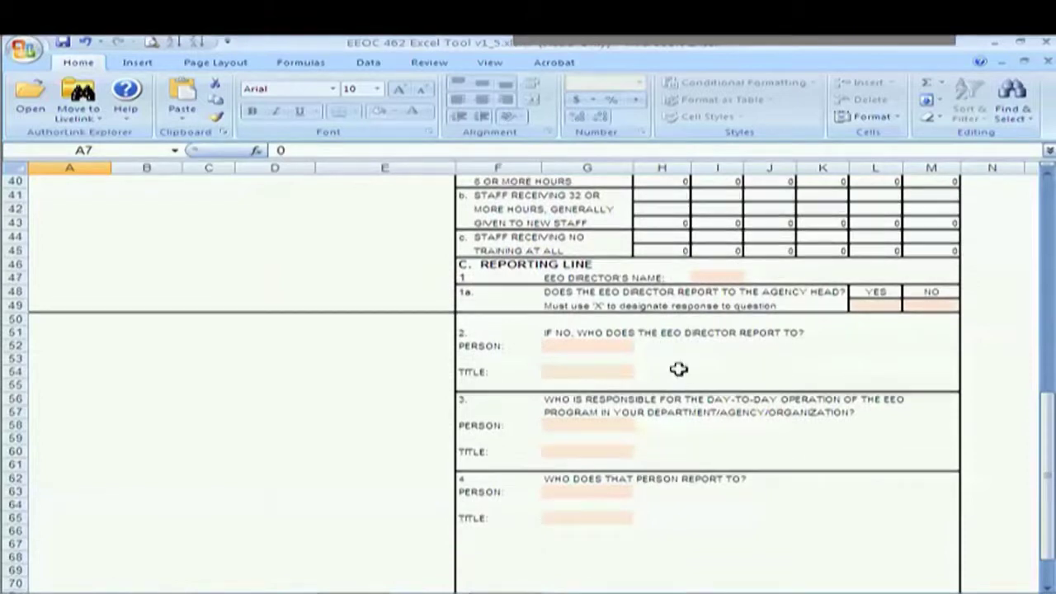
pyautogui.click(709, 276)
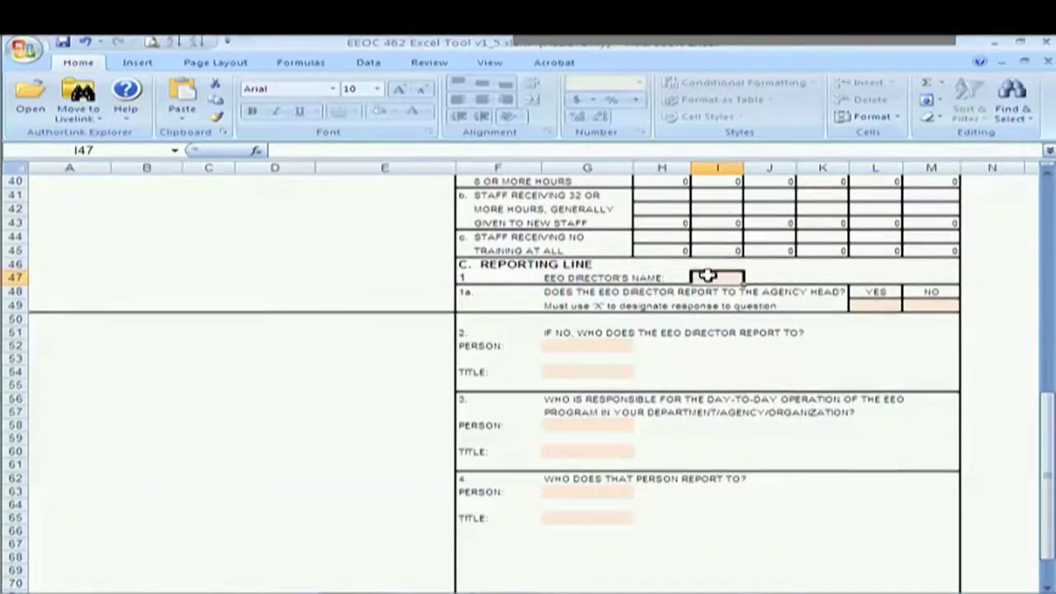
pyautogui.write('EEO D')
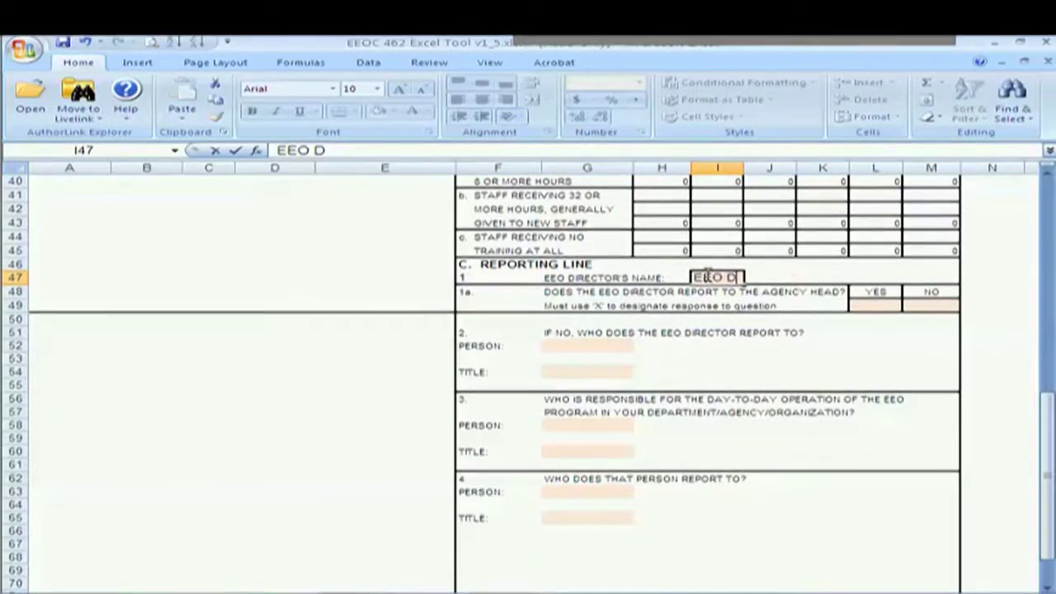
pyautogui.write('irector')
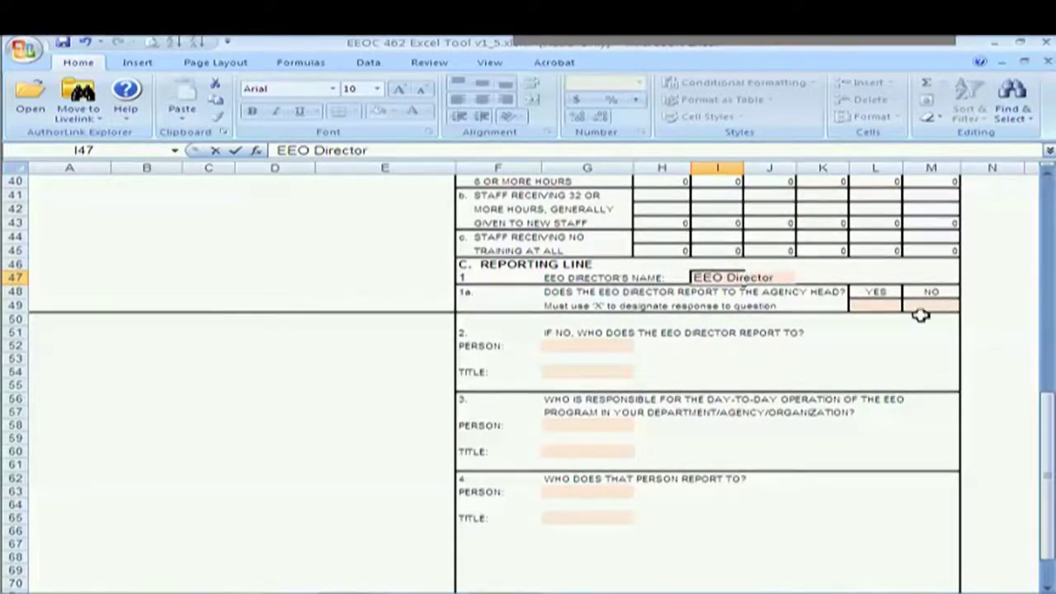
pyautogui.click(889, 306)
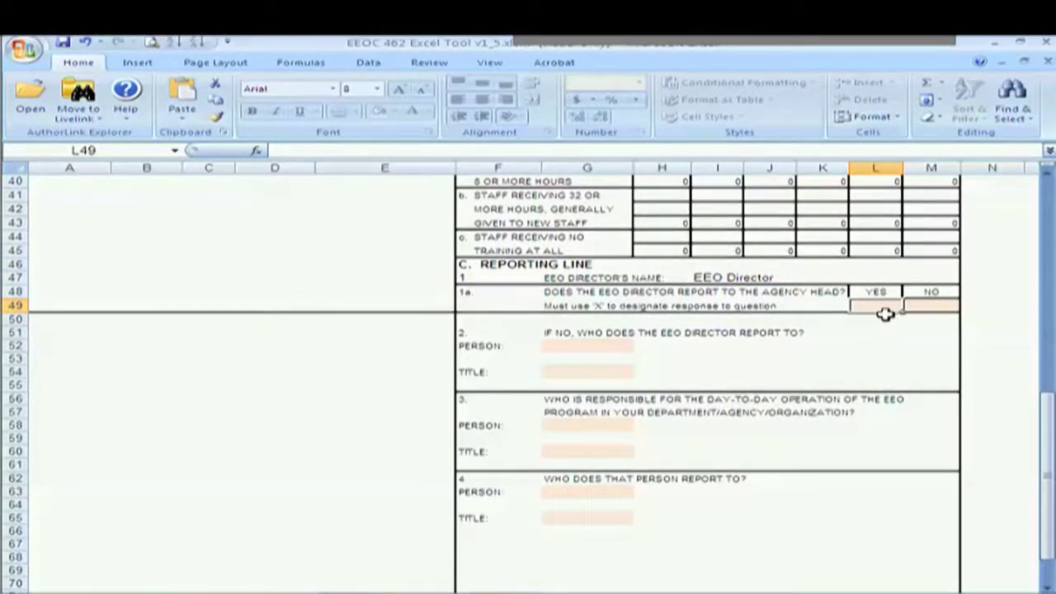
pyautogui.click(936, 305)
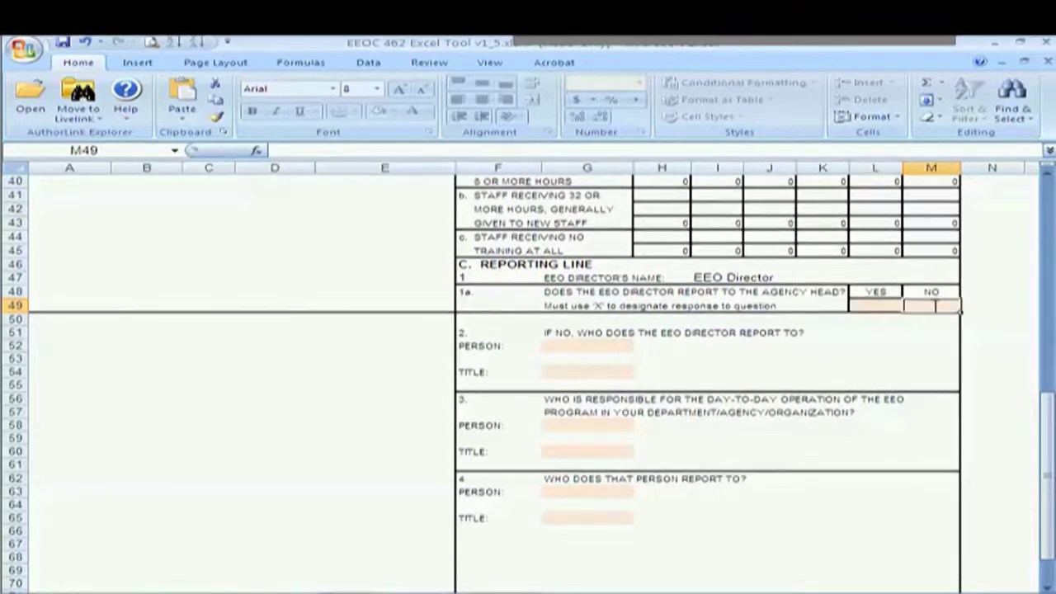
pyautogui.write('x')
pyautogui.click(571, 345)
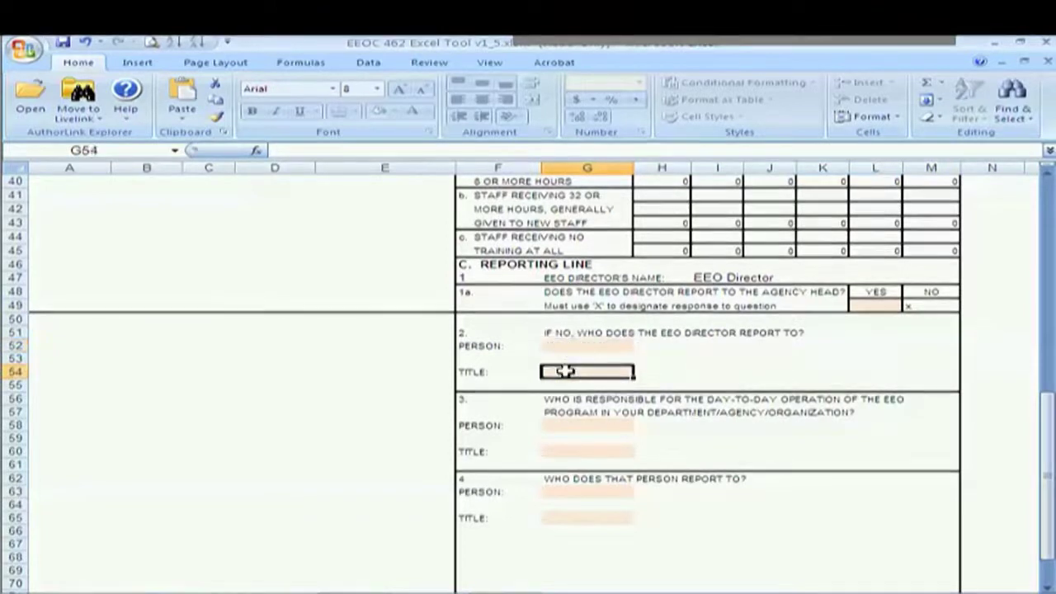
pyautogui.click(876, 305)
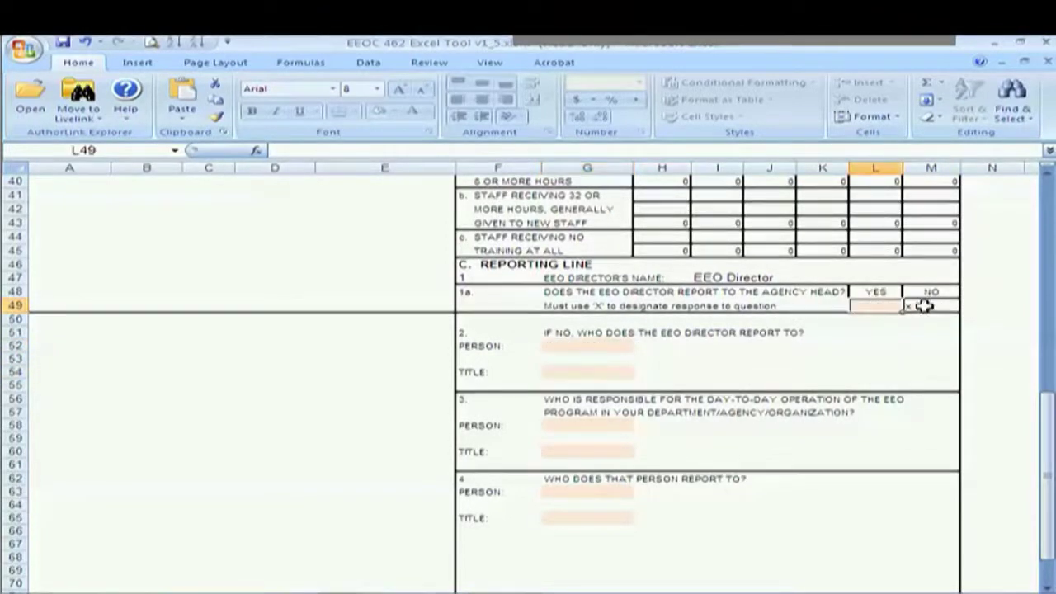
pyautogui.write('x')
pyautogui.click(931, 306)
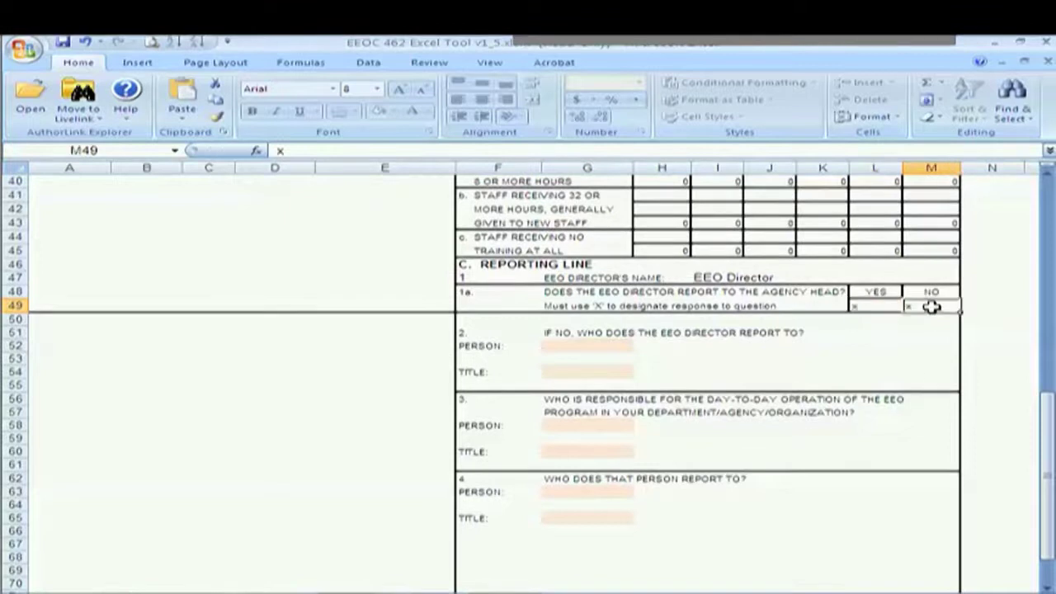
pyautogui.rightClick(931, 310)
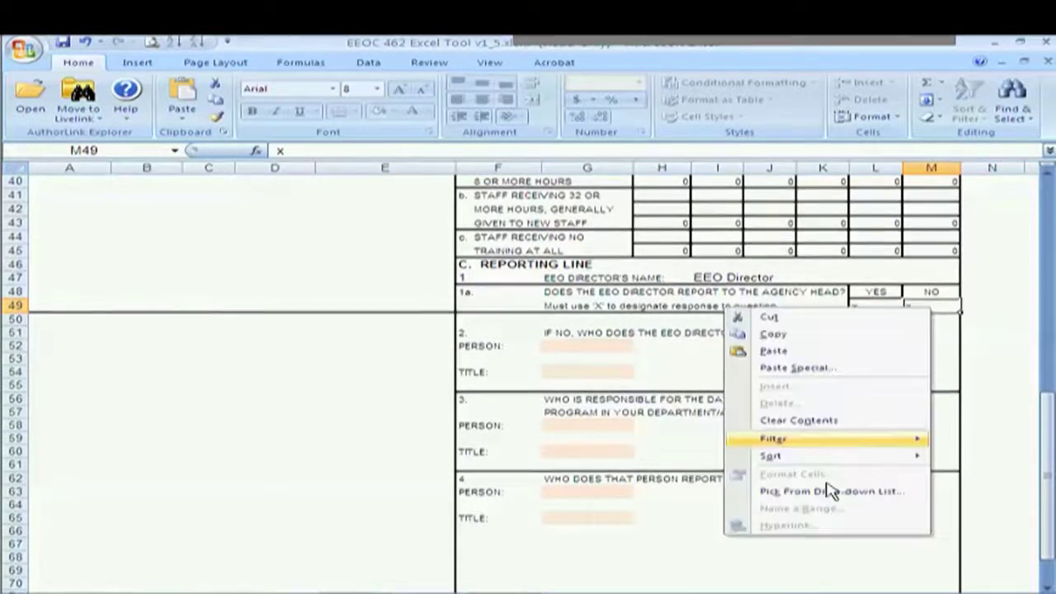
pyautogui.click(805, 420)
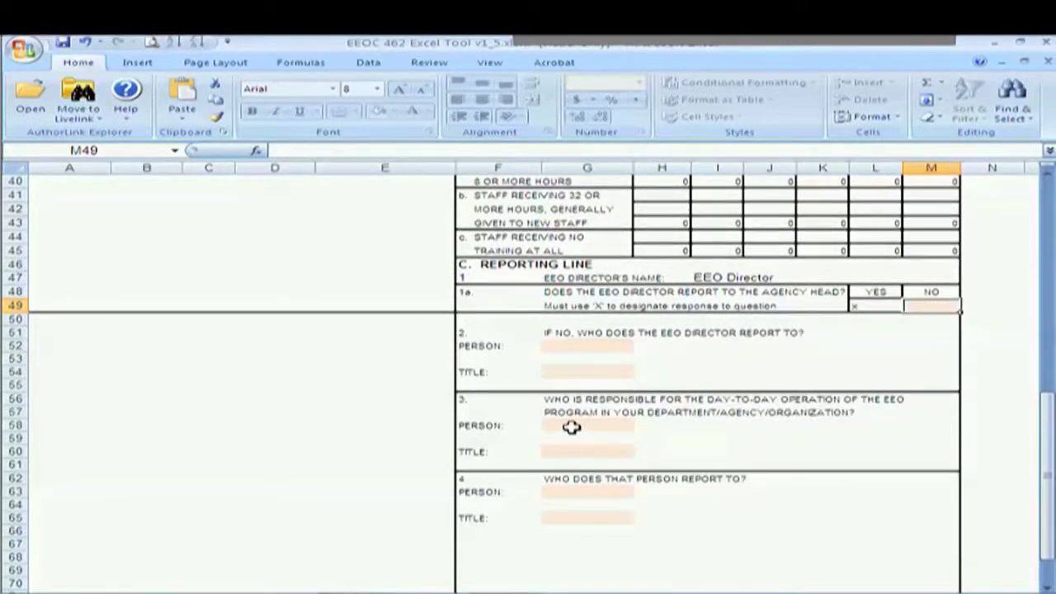
# - Fill questions 3 and 4: 'person' and 'tytile' in G58/G60, 'person' and 'epi' in G63/G65
pyautogui.click(570, 426)
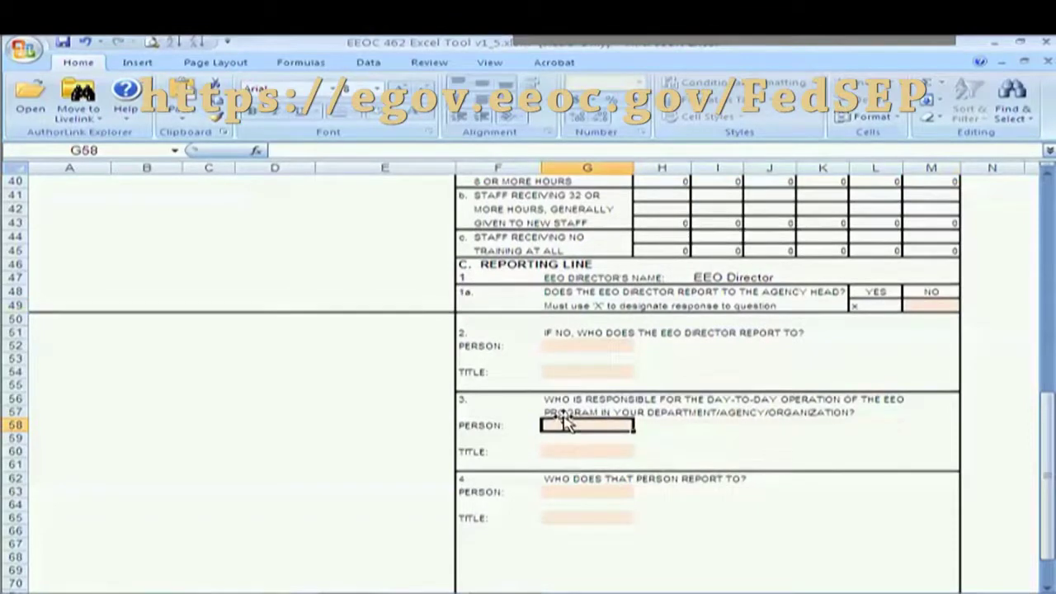
pyautogui.write('person')
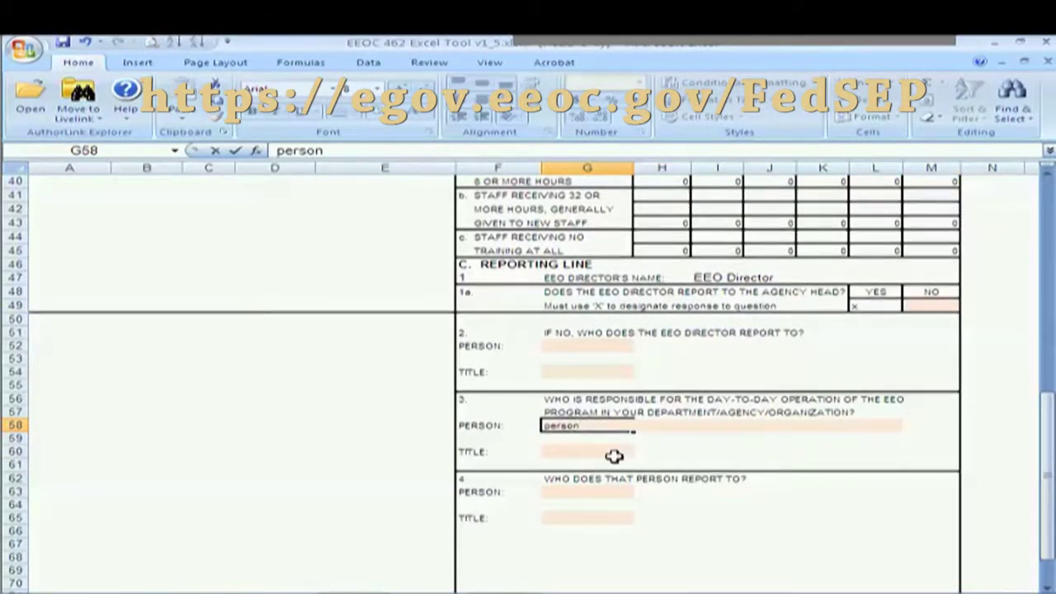
pyautogui.click(558, 450)
pyautogui.write('ty')
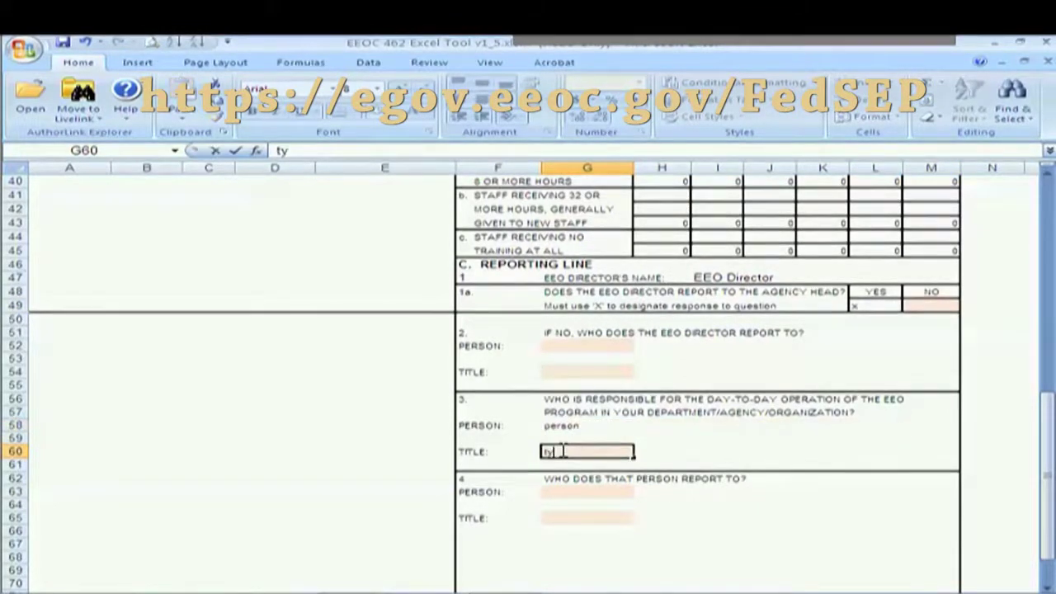
pyautogui.write('tile')
pyautogui.click(551, 492)
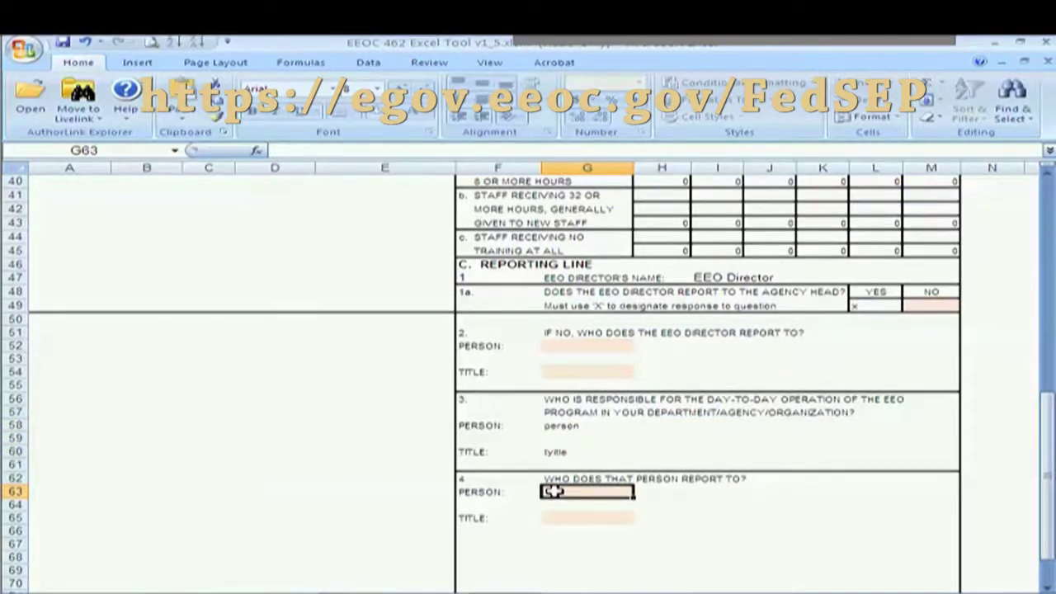
pyautogui.write('person')
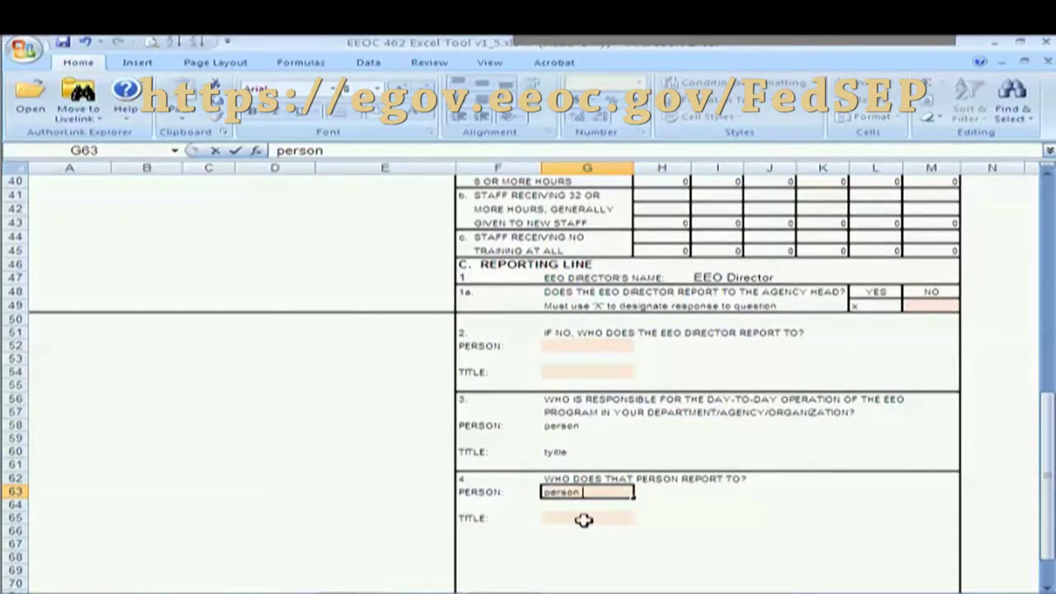
pyautogui.click(580, 517)
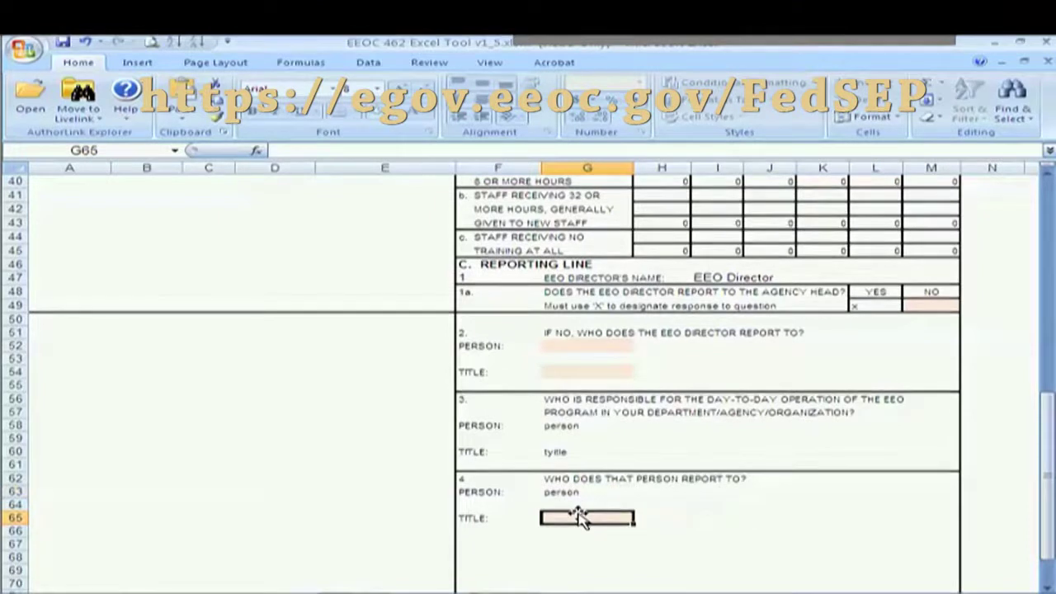
pyautogui.write('ep')
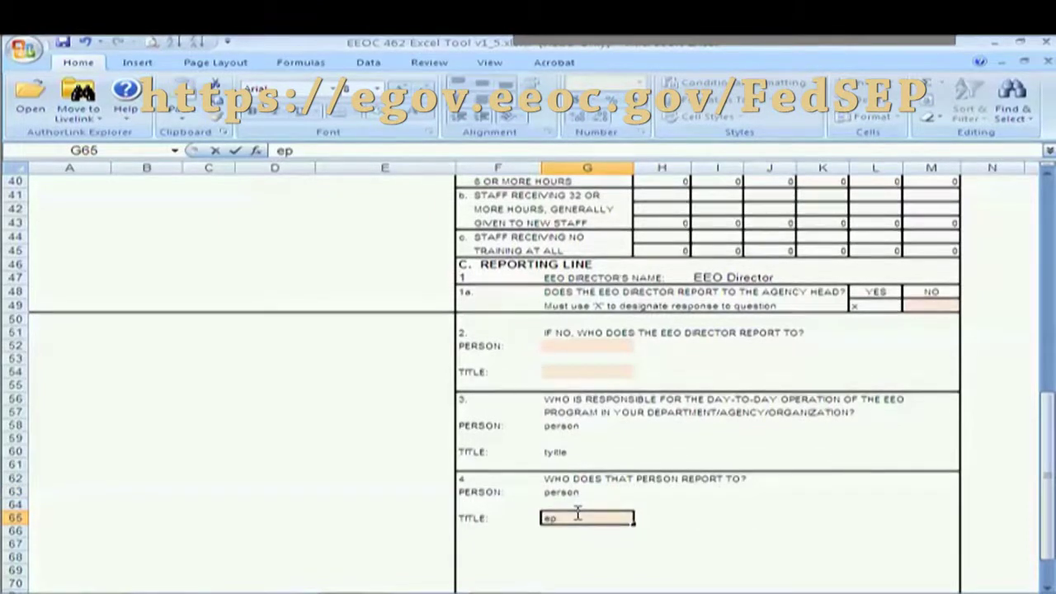
pyautogui.write('i')
pyautogui.click(662, 532)
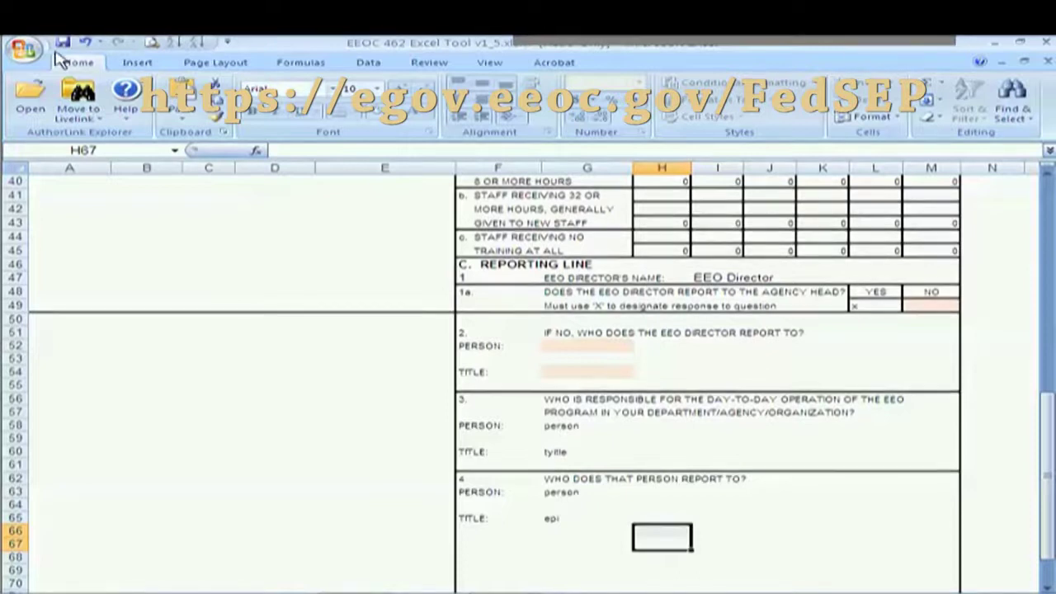
pyautogui.click(23, 50)
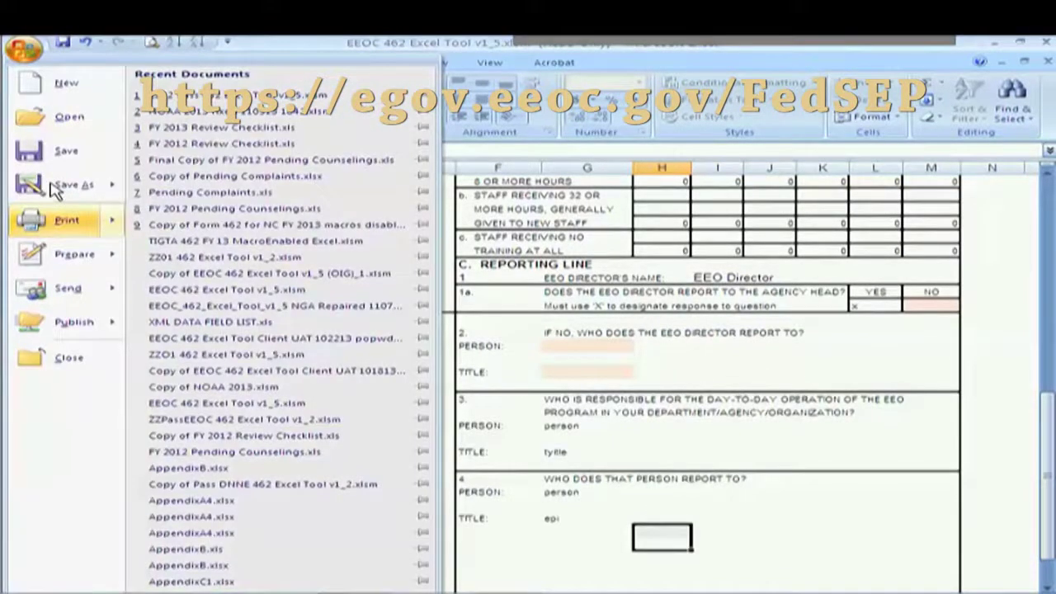
pyautogui.click(63, 190)
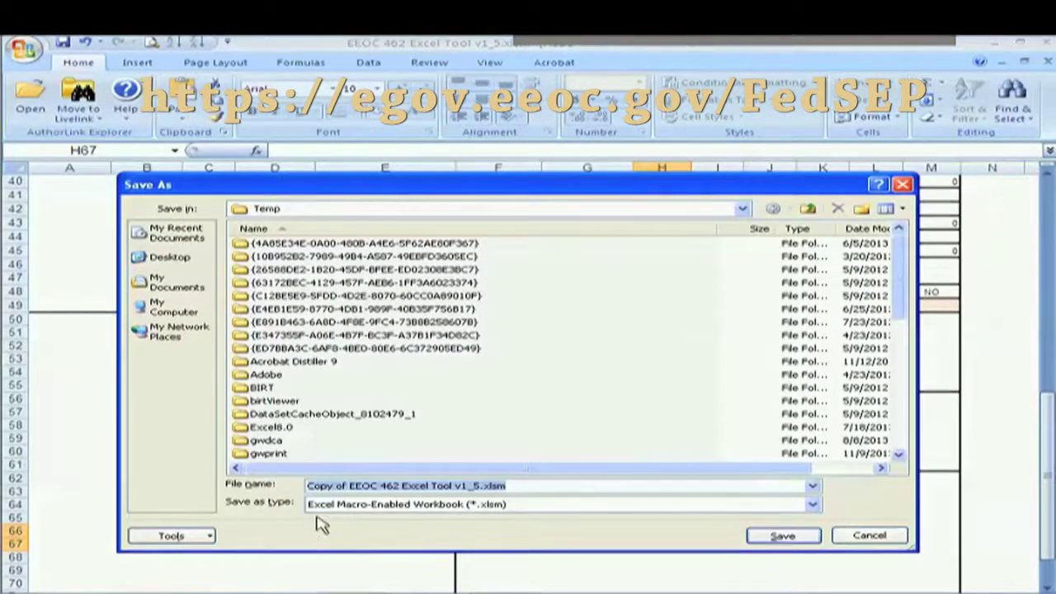
pyautogui.click(352, 505)
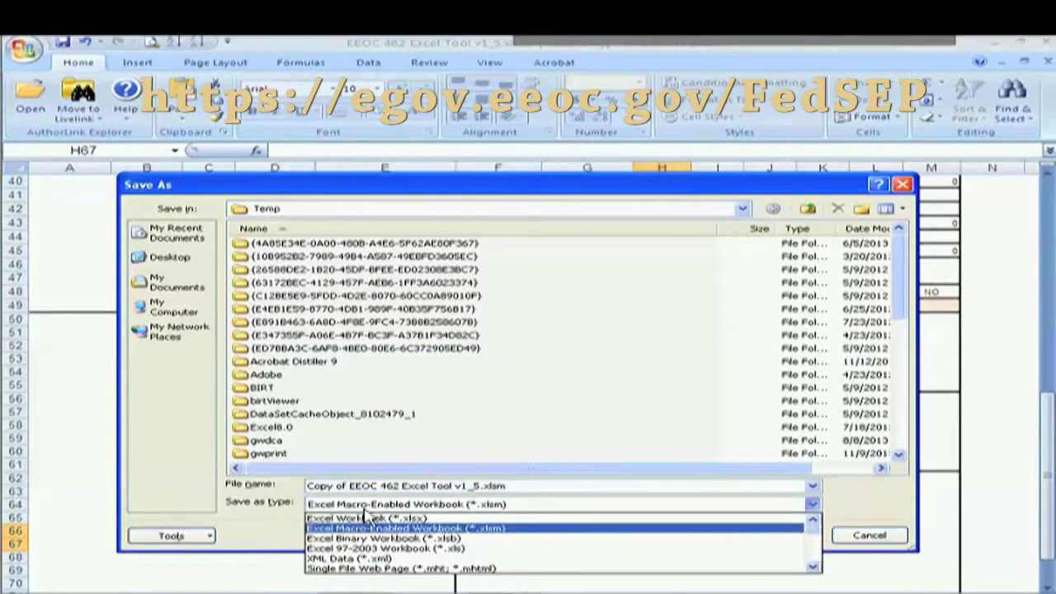
pyautogui.click(527, 509)
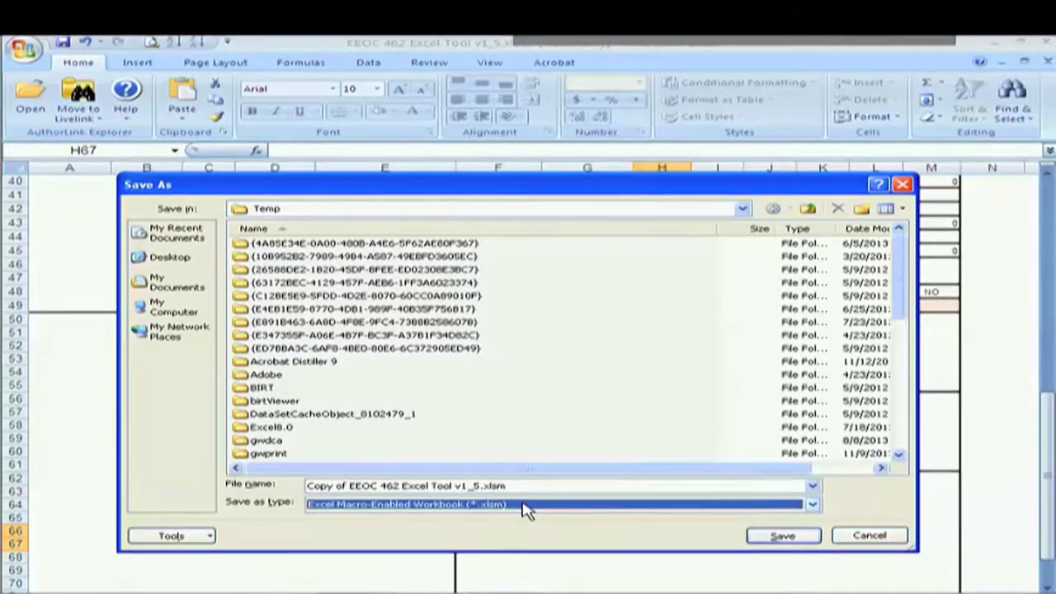
pyautogui.click(872, 537)
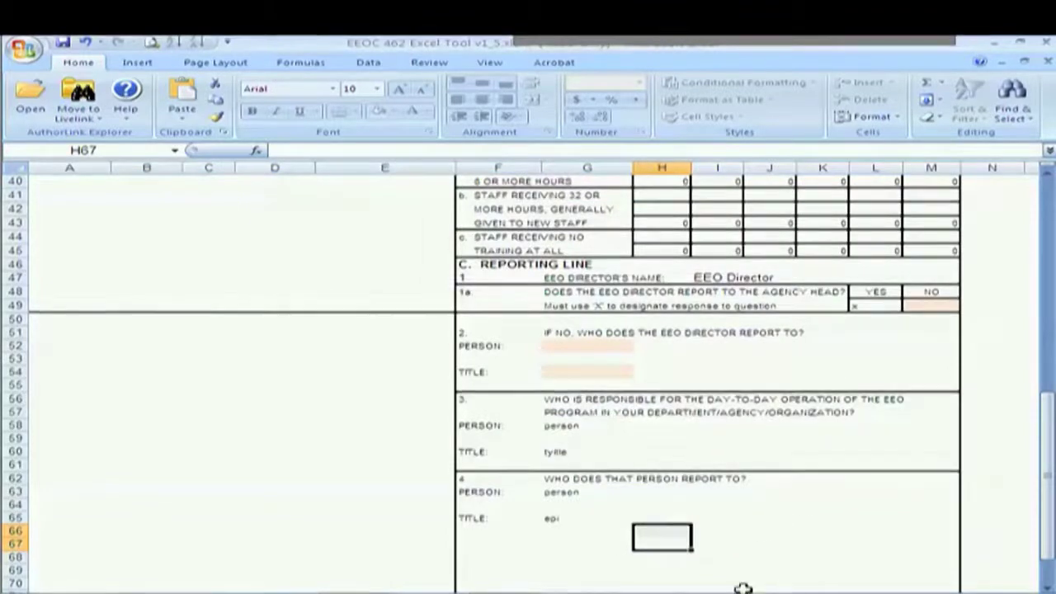
pyautogui.scroll(-1, 747, 528)
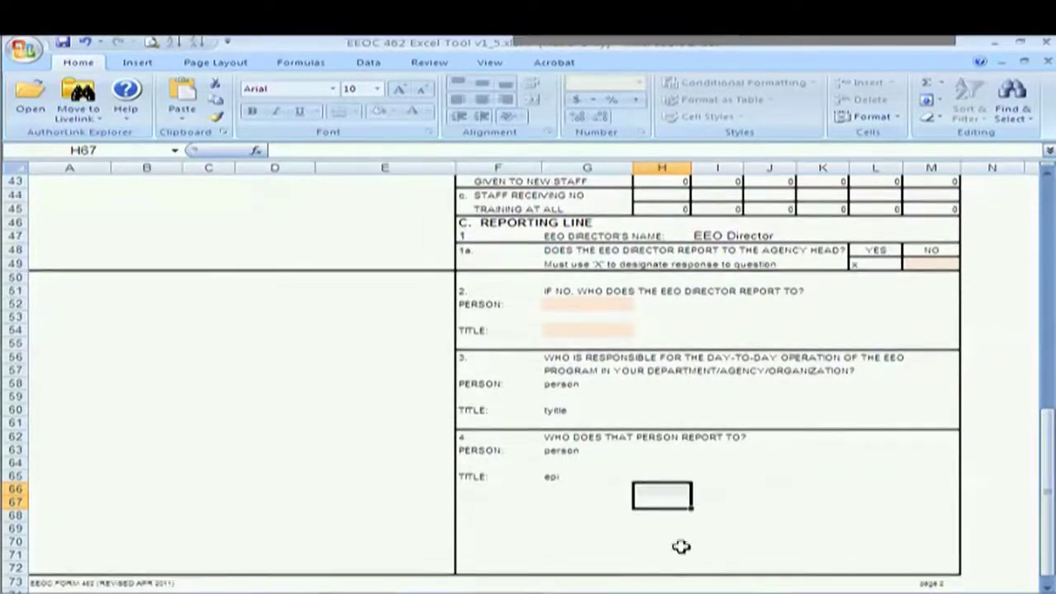
# - Check the empty EEO ADR contact fields on Part XII, return to Data Checks, and close the workbook
pyautogui.hotkey('ctrl', 'pagedown')
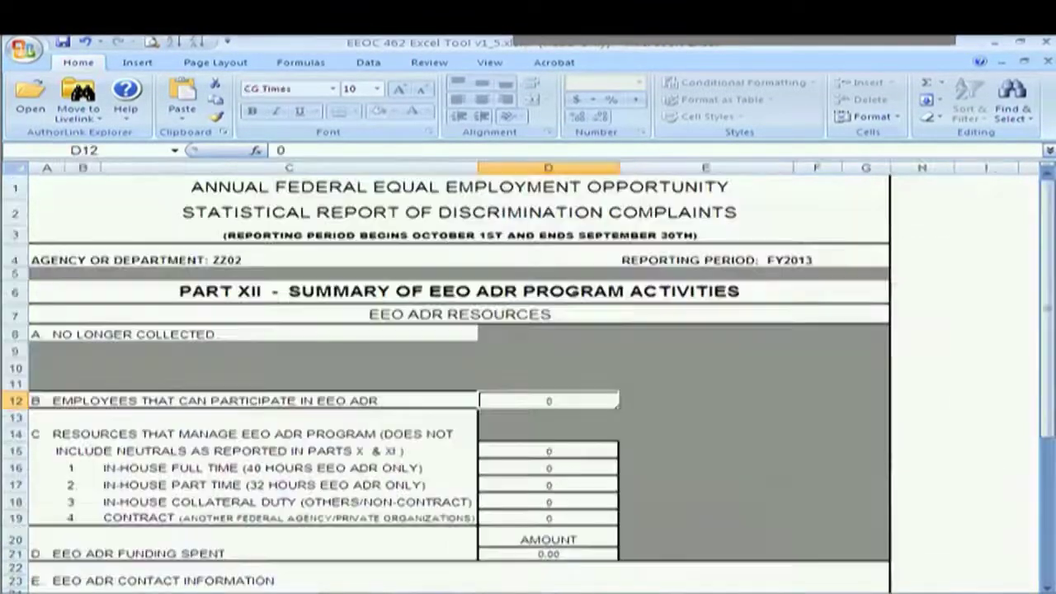
pyautogui.hotkey('ctrl', 'pagedown')
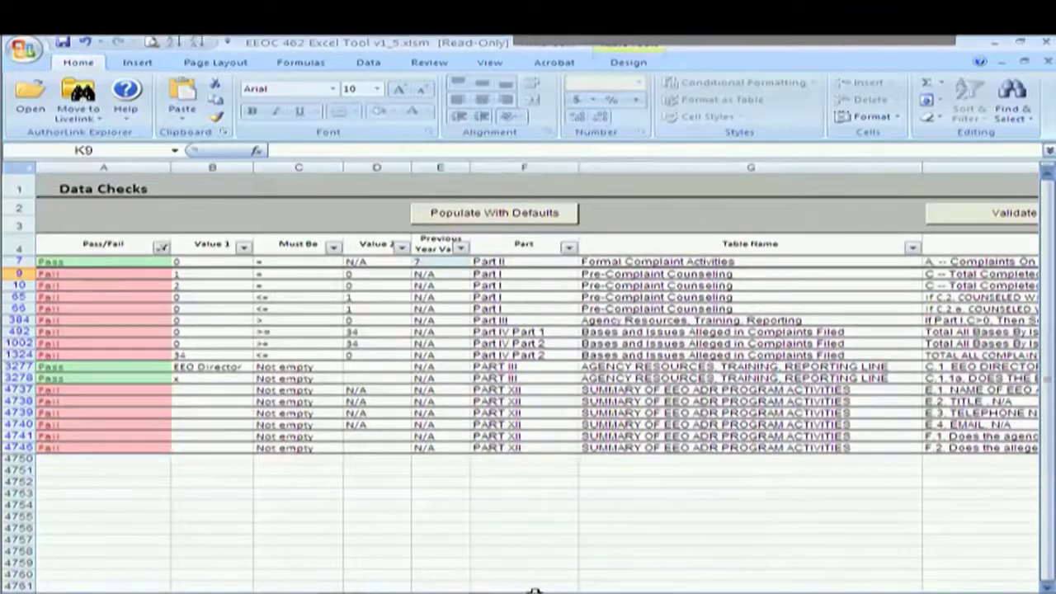
pyautogui.click(575, 489)
pyautogui.scroll(-5, 573, 490)
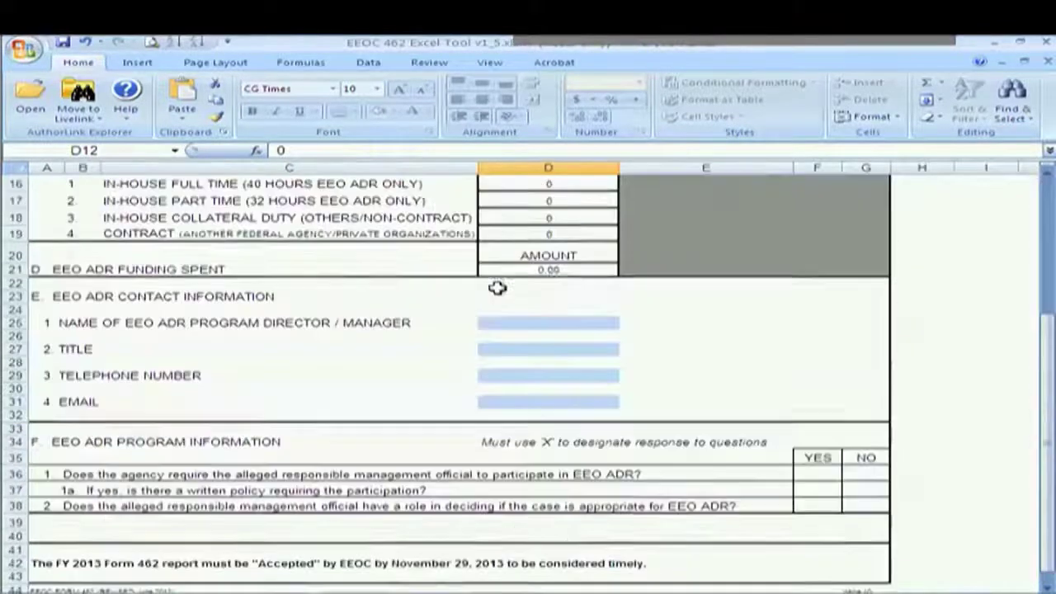
pyautogui.click(537, 323)
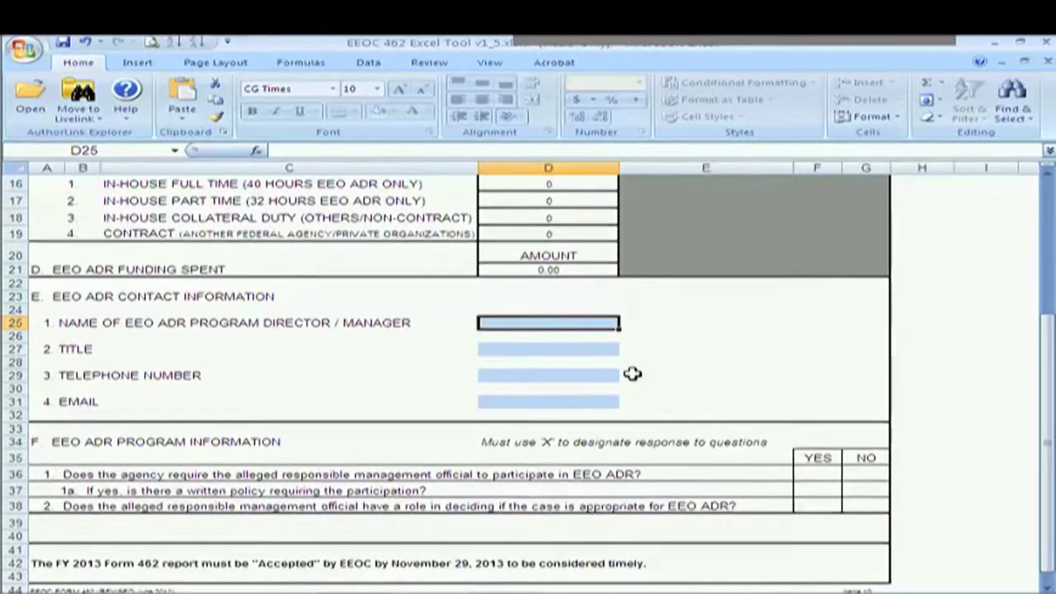
pyautogui.scroll(-1, 632, 373)
pyautogui.scroll(2, 641, 370)
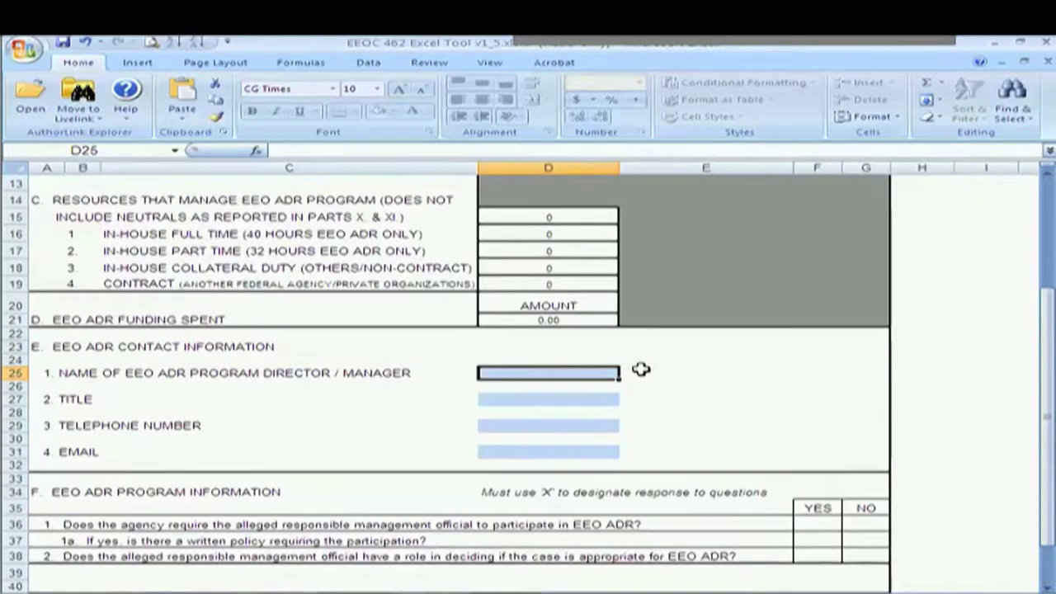
pyautogui.scroll(2, 642, 363)
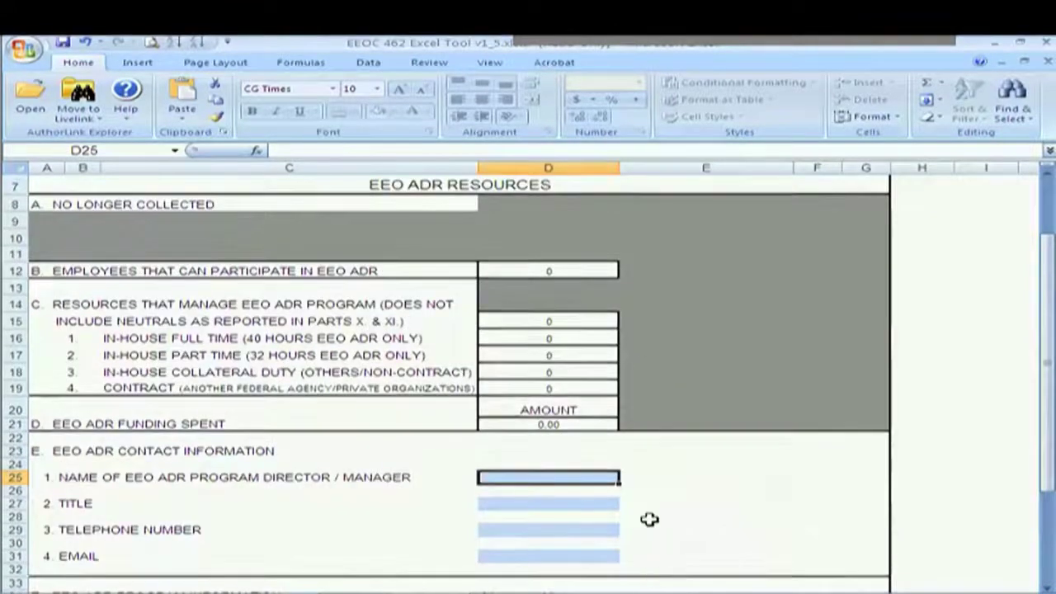
pyautogui.hotkey('ctrl', 'pagedown')
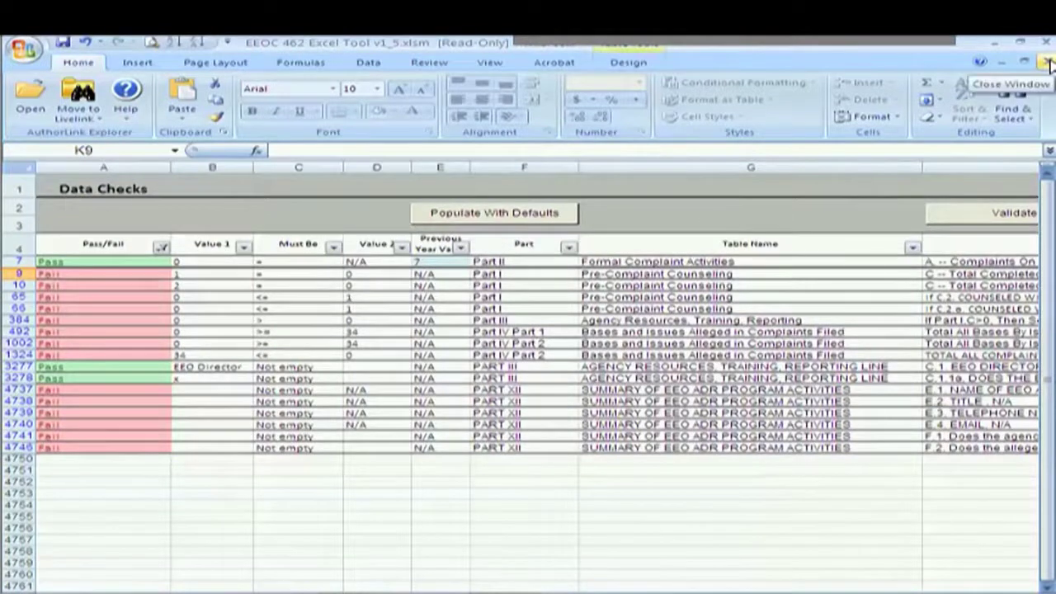
pyautogui.click(1050, 66)
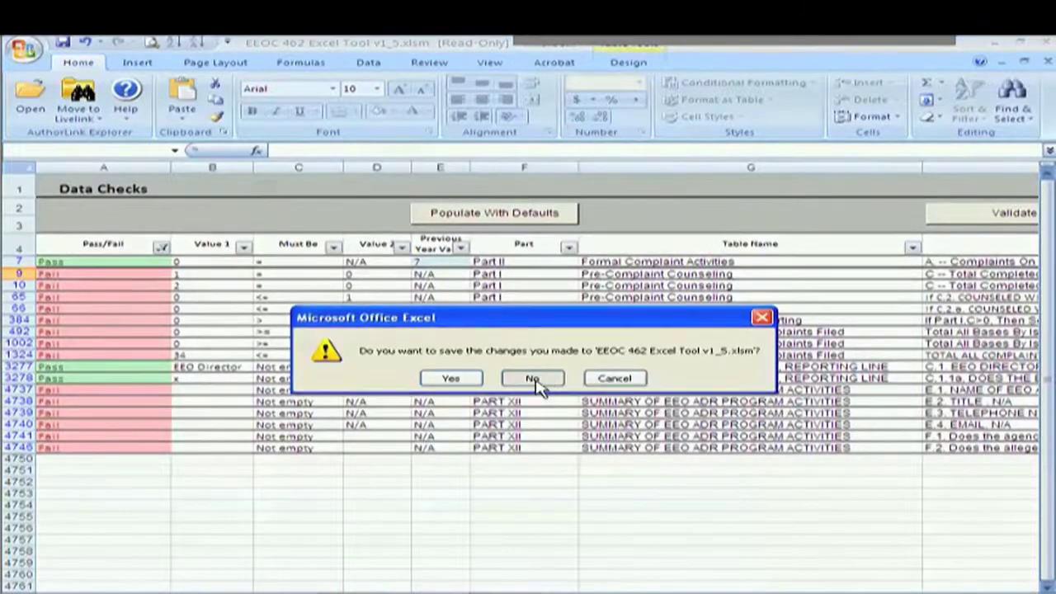
# - Close 'EEOC 462 Excel Tool v1_5.xlsm' without saving its changes
pyautogui.click(533, 379)
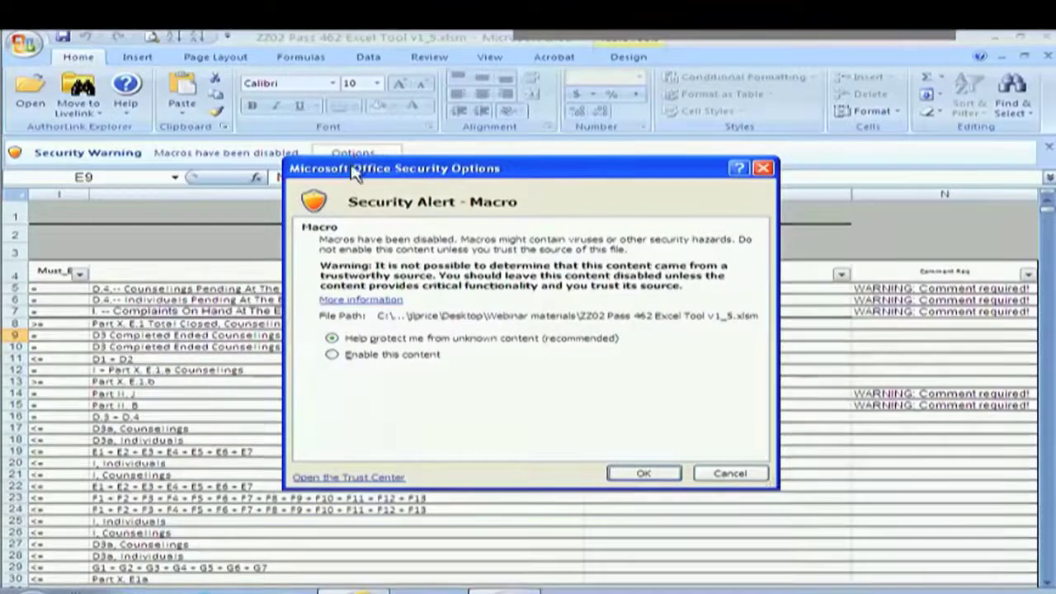
# - Enable this content in the ZZ02 Pass workbook's macro security alert
pyautogui.click(347, 361)
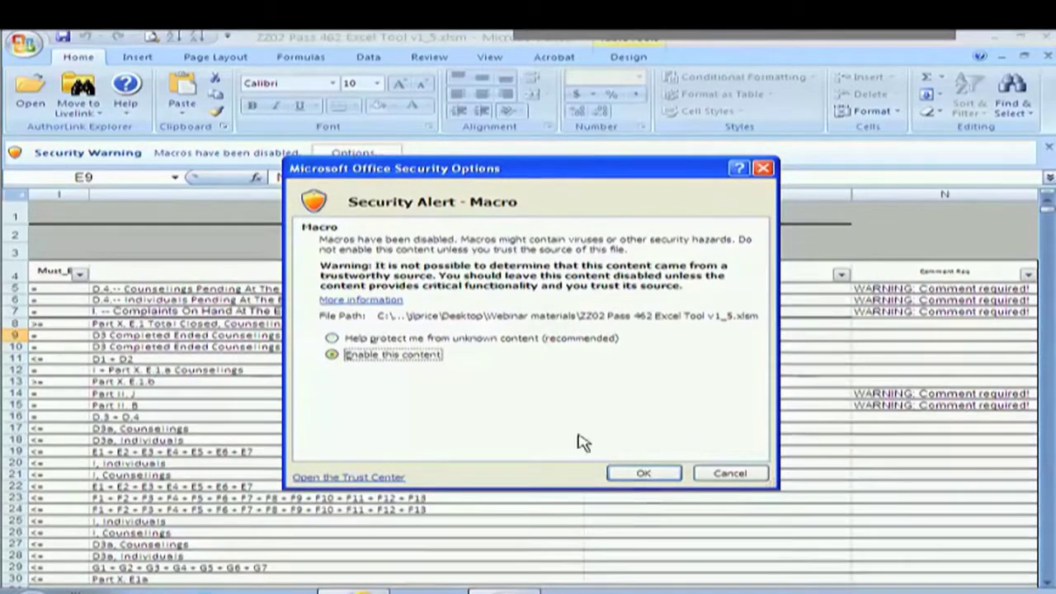
pyautogui.click(643, 474)
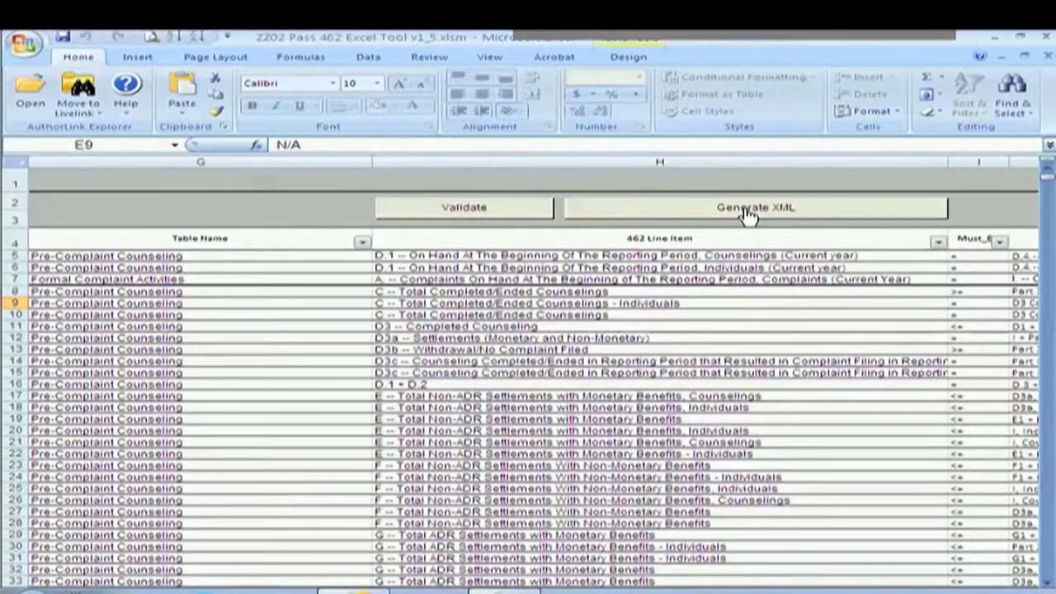
# - Generate the XML as ZZo2.ver1.xml in Desktop > Webinar materials, then close the ZZ02 Pass workbook
pyautogui.click(747, 213)
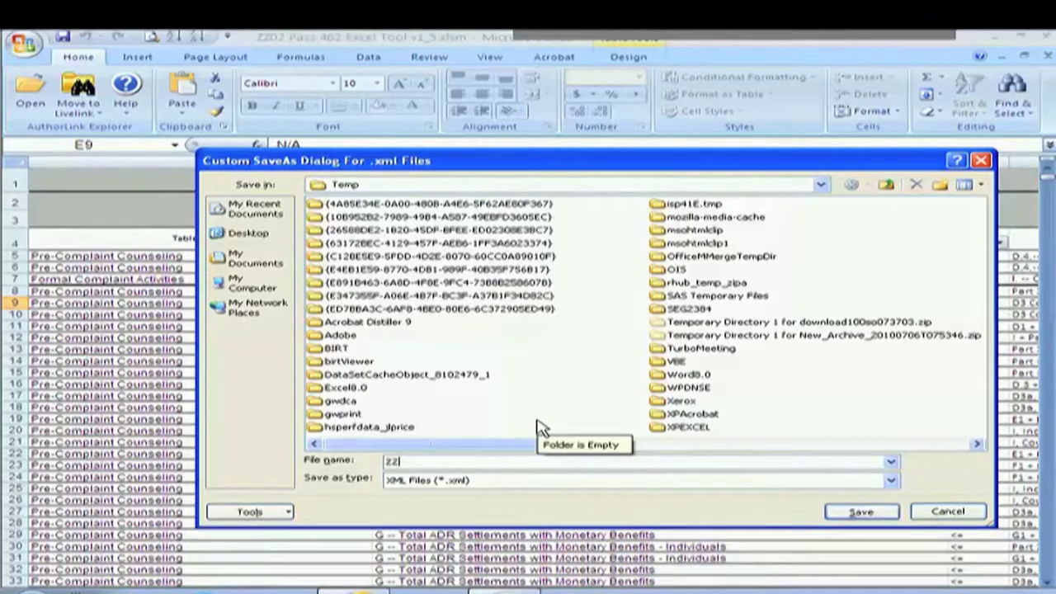
pyautogui.write('o1.')
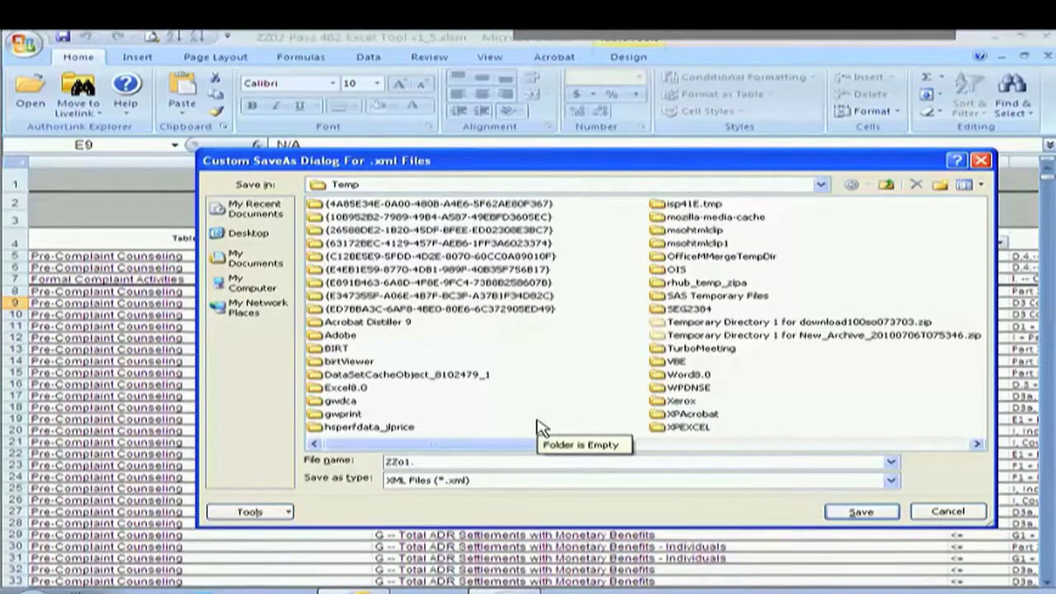
pyautogui.write('ver1.xml')
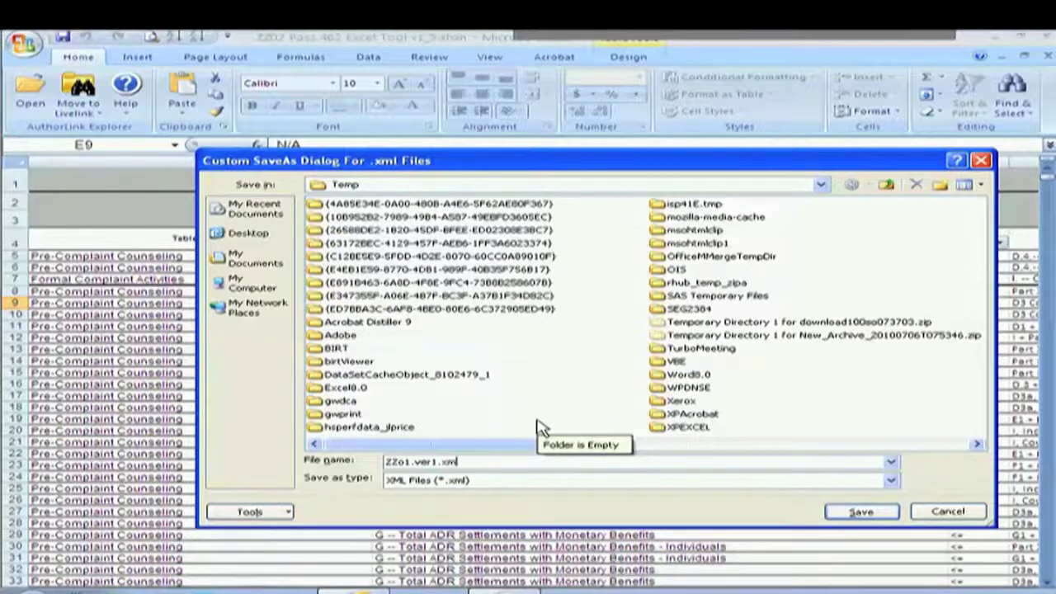
pyautogui.click(410, 461)
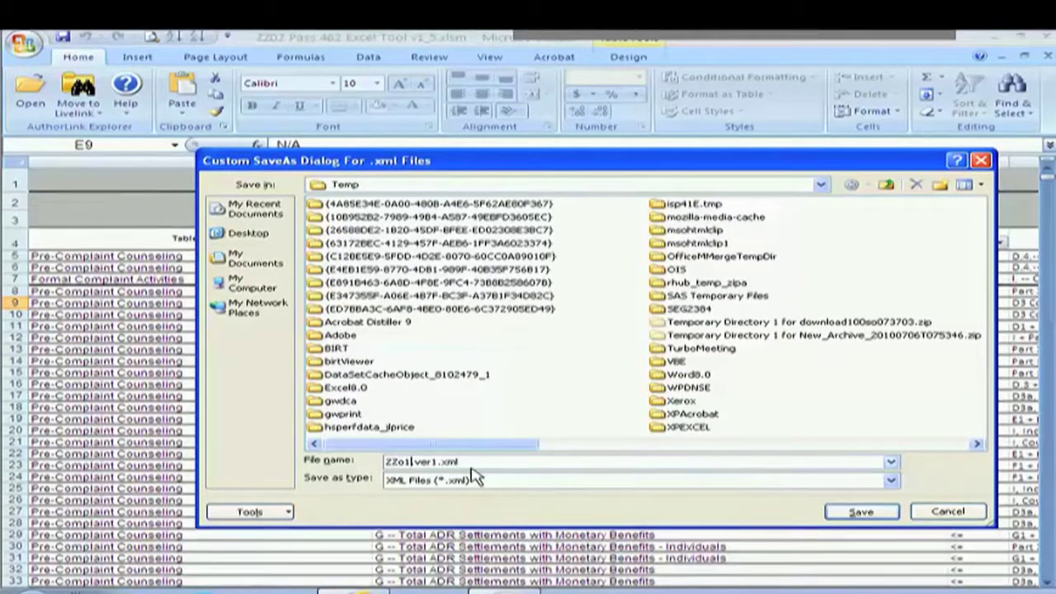
pyautogui.press('BackSpace')
pyautogui.write('2')
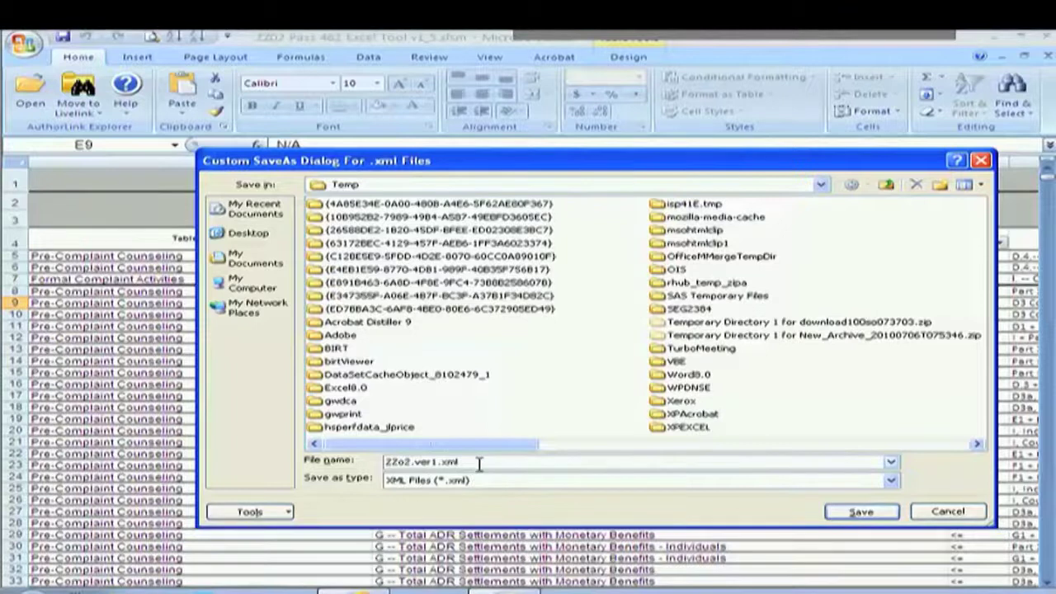
pyautogui.click(248, 230)
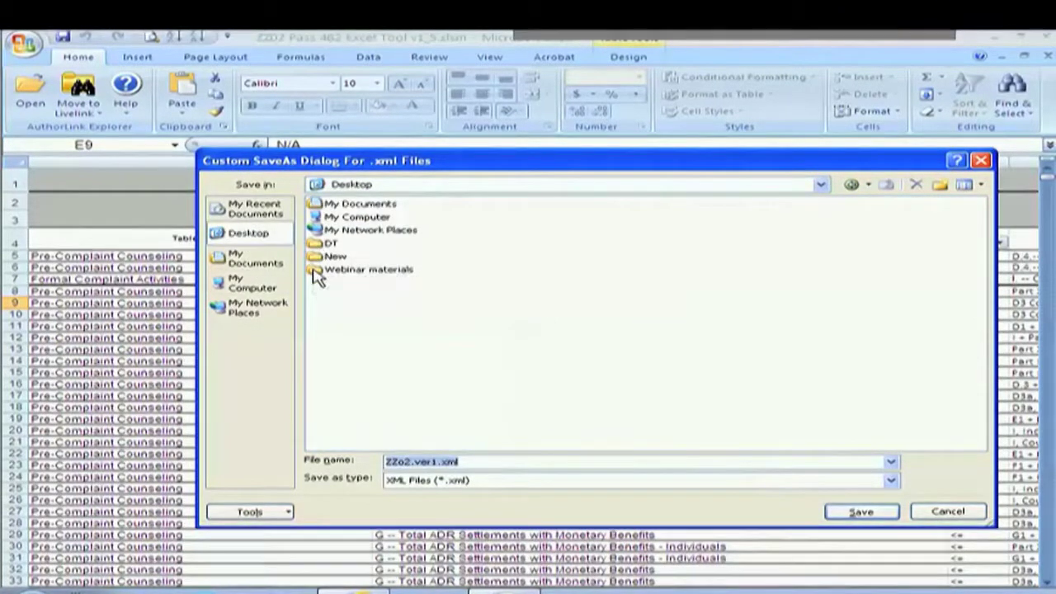
pyautogui.doubleClick(369, 269)
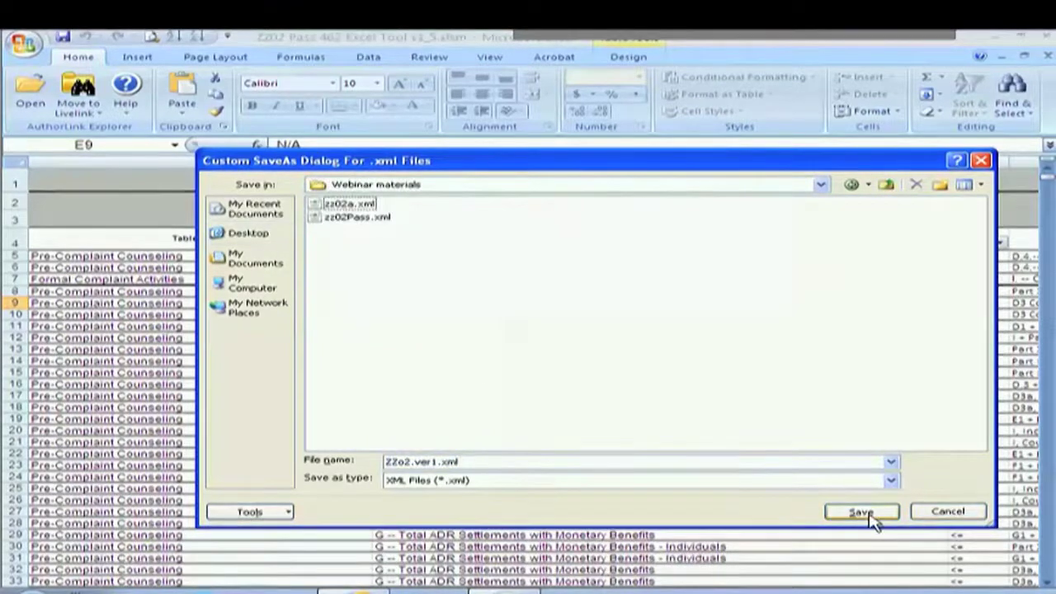
pyautogui.click(862, 513)
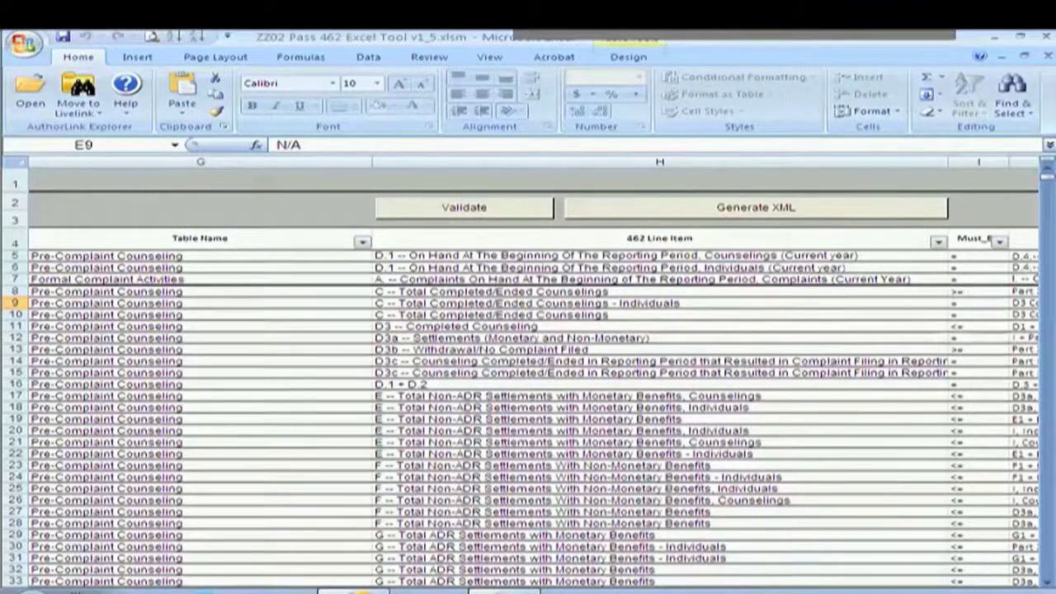
pyautogui.hscroll(-1, 891, 279)
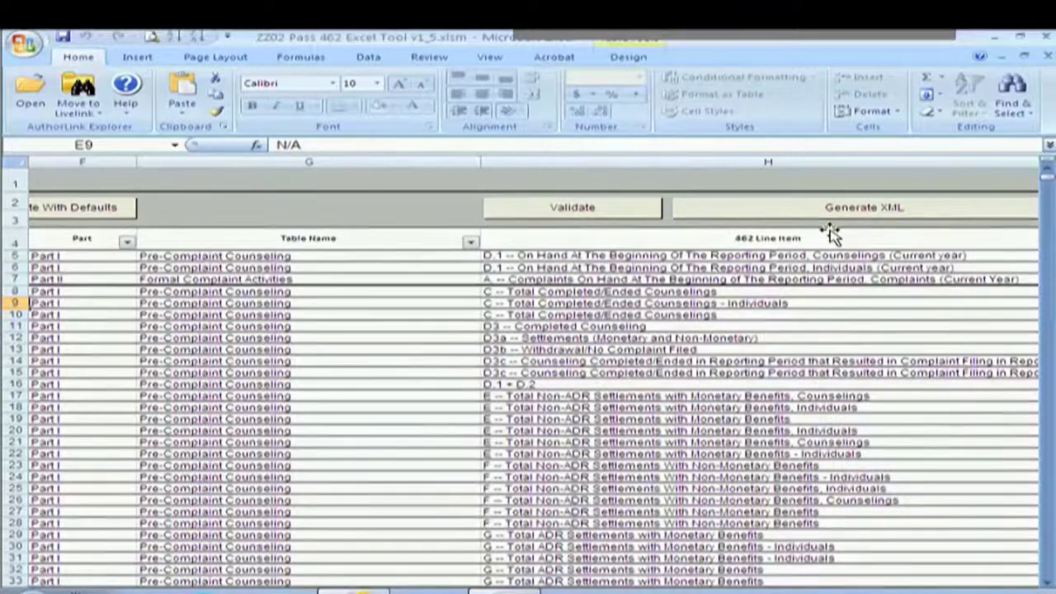
pyautogui.click(1048, 55)
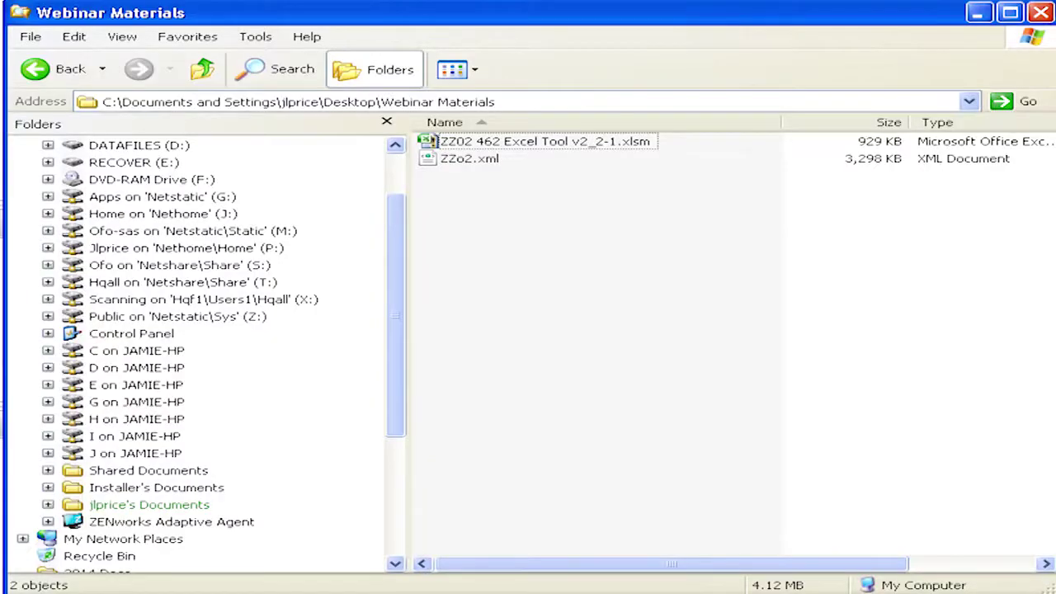